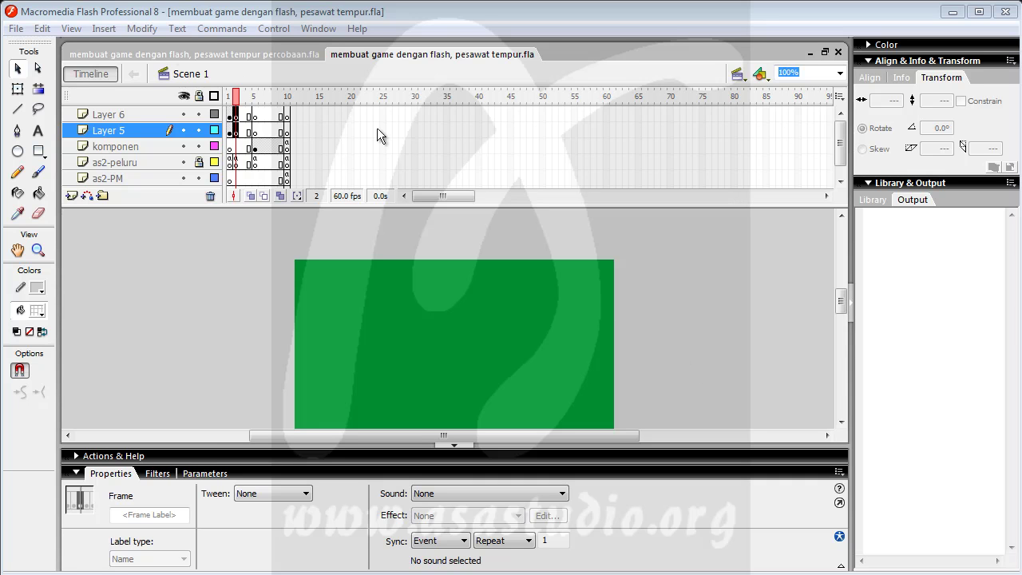
# Step: Start saving the document under a new location, browsing on DATA-LAMA (D:) to camtasia project > flash tutorial > project
pyautogui.click(15, 29)
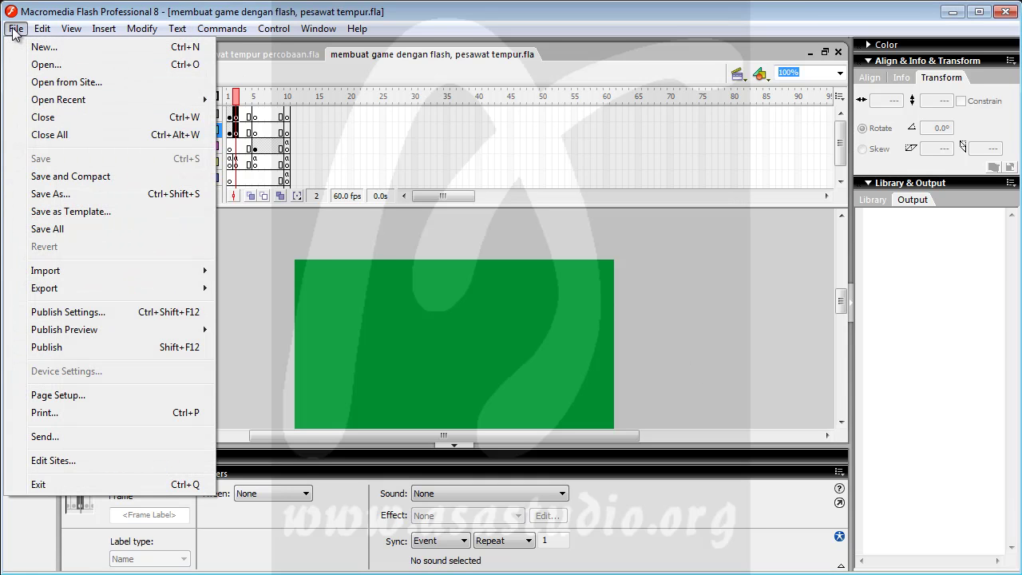
pyautogui.click(51, 194)
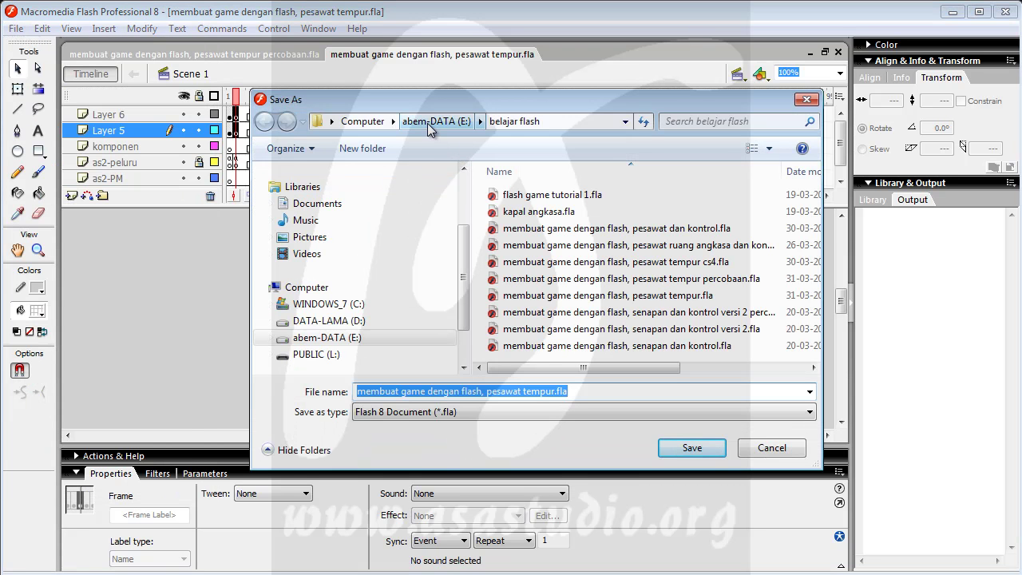
pyautogui.click(364, 121)
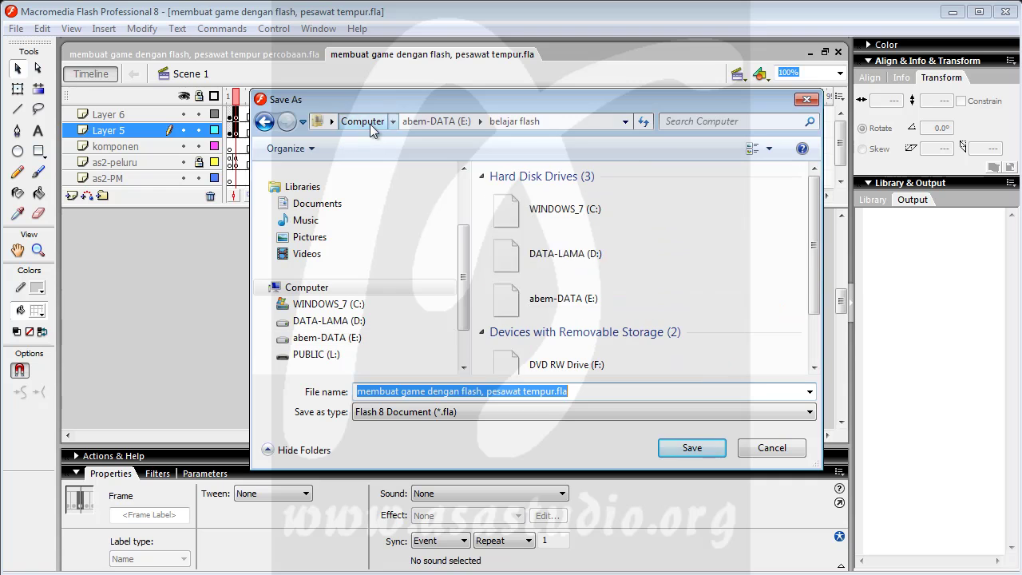
pyautogui.click(272, 321)
pyautogui.scroll(-2, 322, 343)
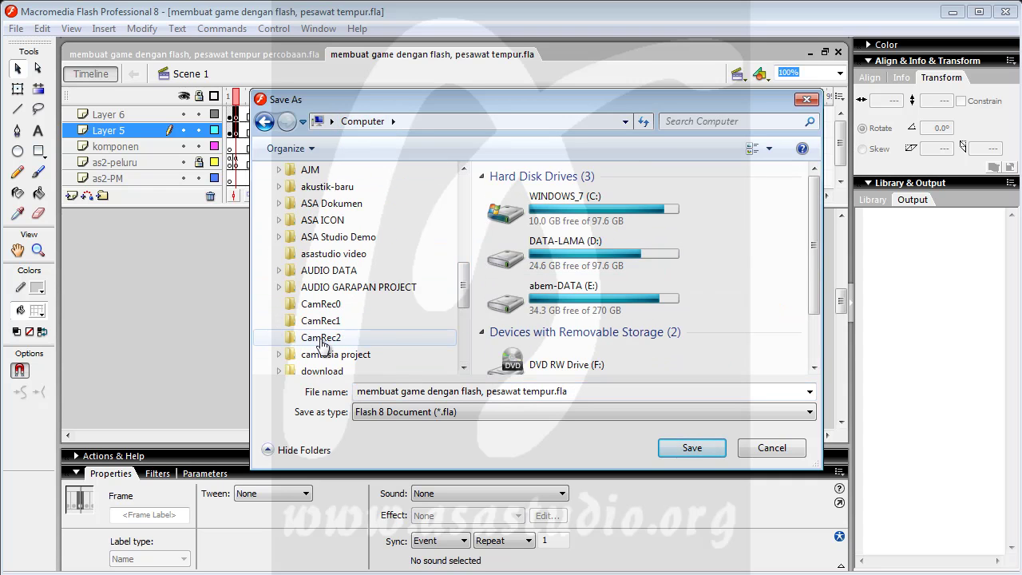
pyautogui.scroll(-1, 322, 344)
pyautogui.click(279, 303)
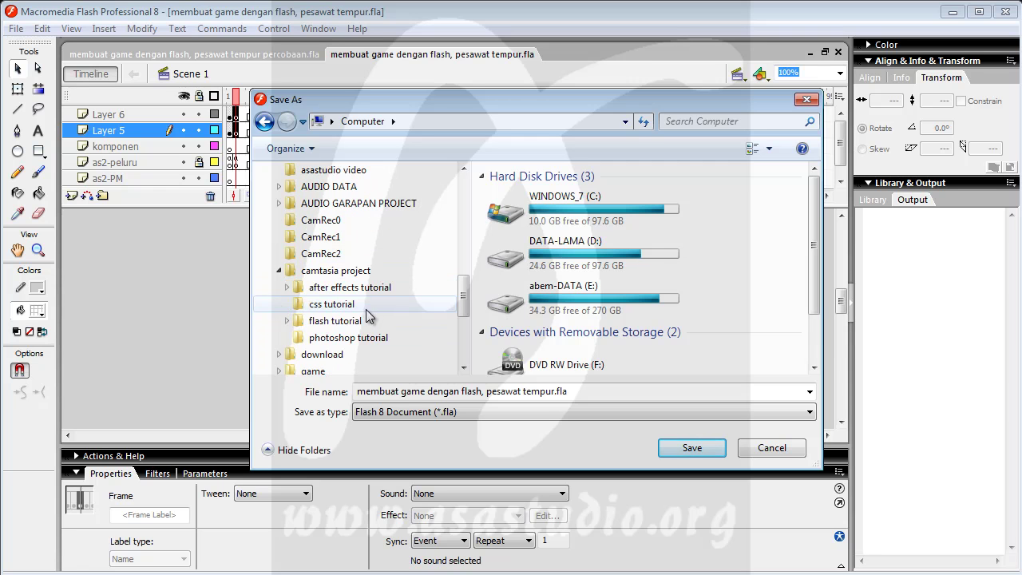
pyautogui.click(289, 321)
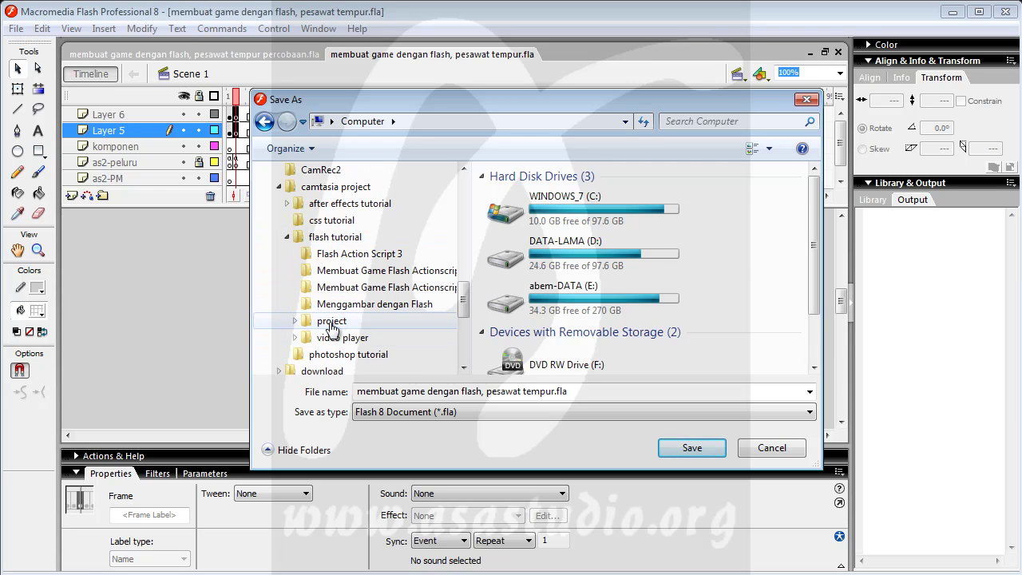
pyautogui.click(330, 322)
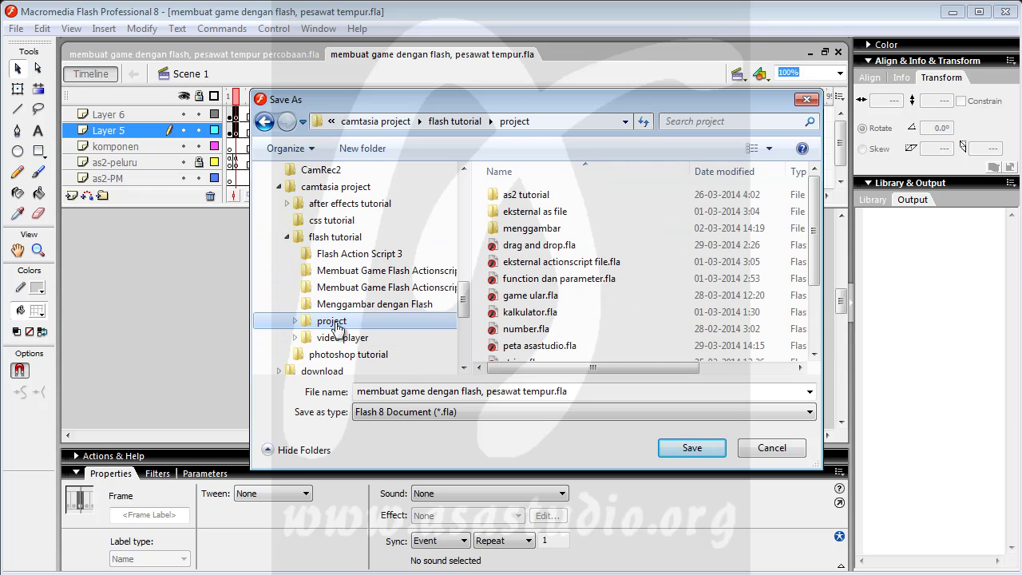
# Step: Create a folder named "pesawat tempur" inside the project folder and open it
pyautogui.click(375, 153)
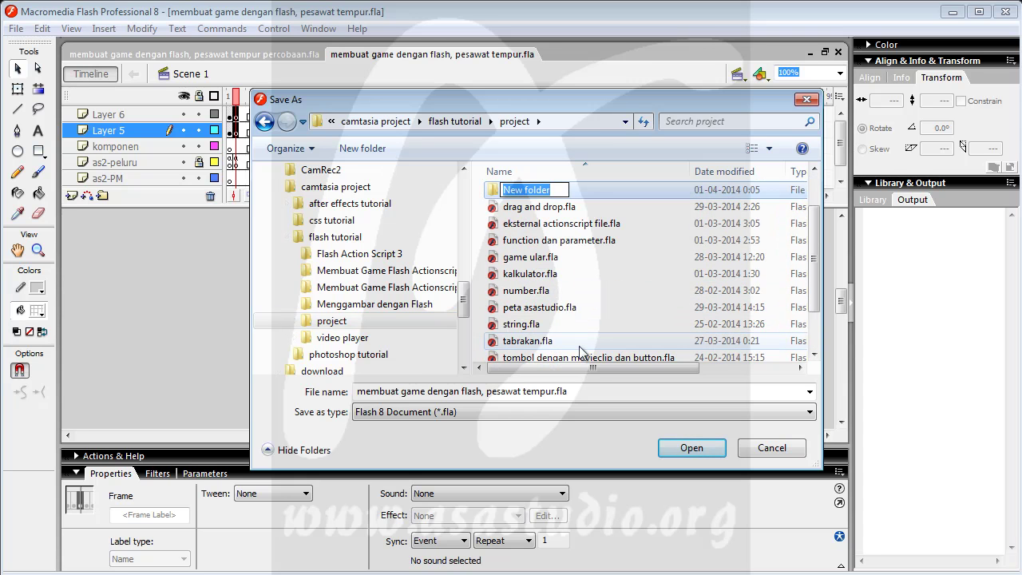
pyautogui.write('pesawat')
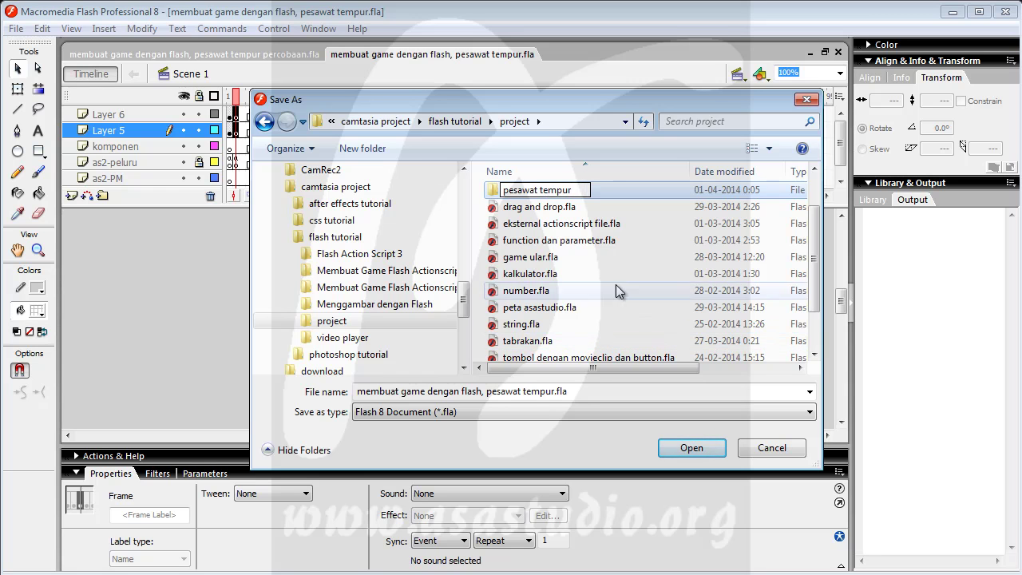
pyautogui.click(634, 187)
pyautogui.doubleClick(514, 191)
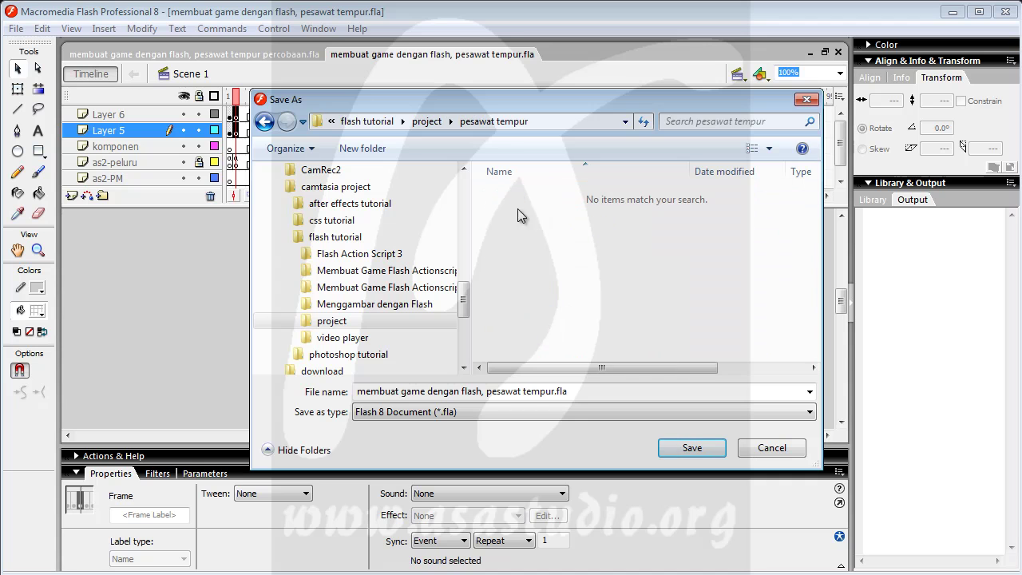
# Step: Shorten the file name to "pesawat tempur.fla" and save the document in the new folder
pyautogui.click(485, 393)
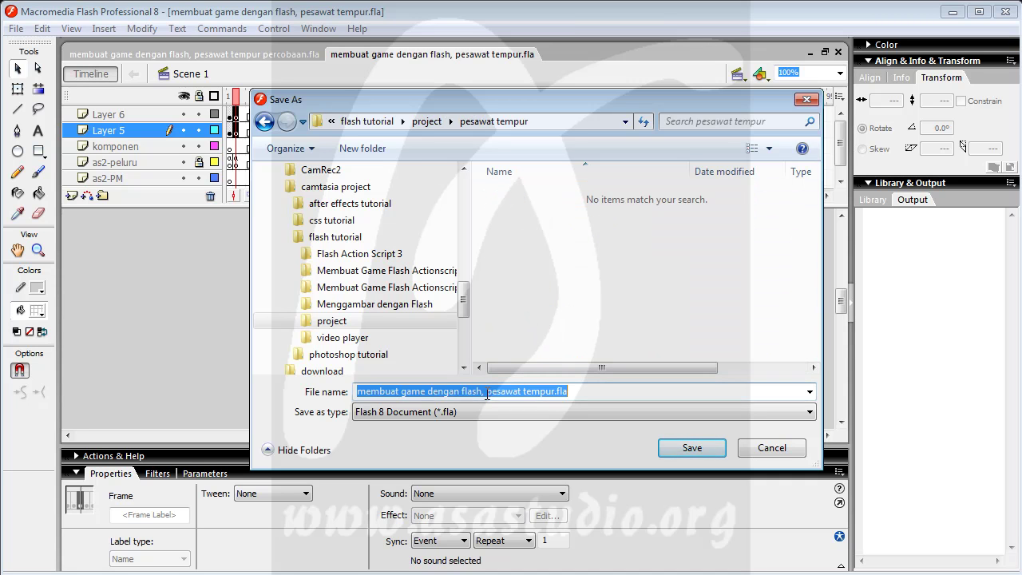
pyautogui.moveTo(486, 392); pyautogui.dragTo(334, 396)
pyautogui.press('BackSpace')
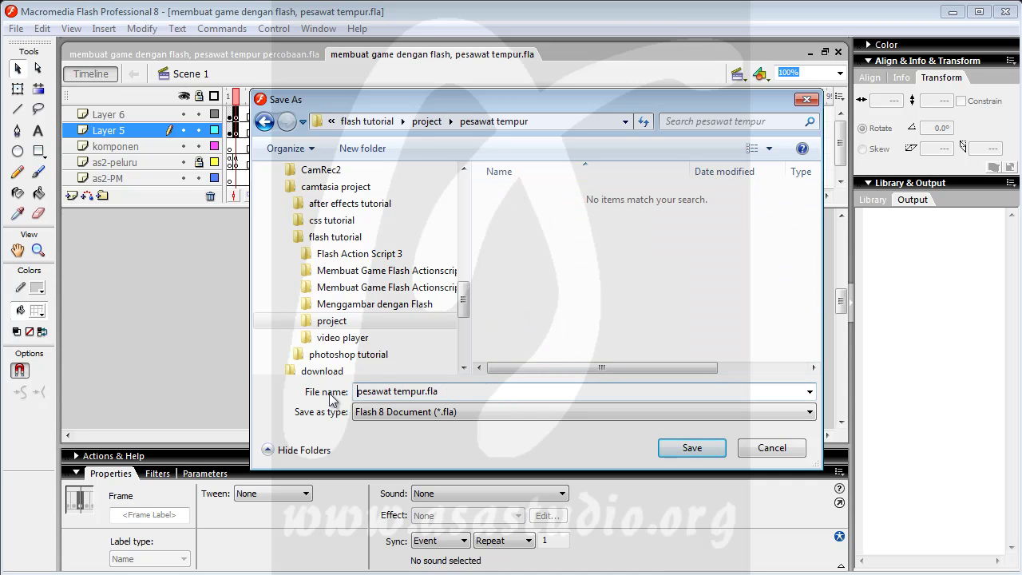
pyautogui.click(688, 447)
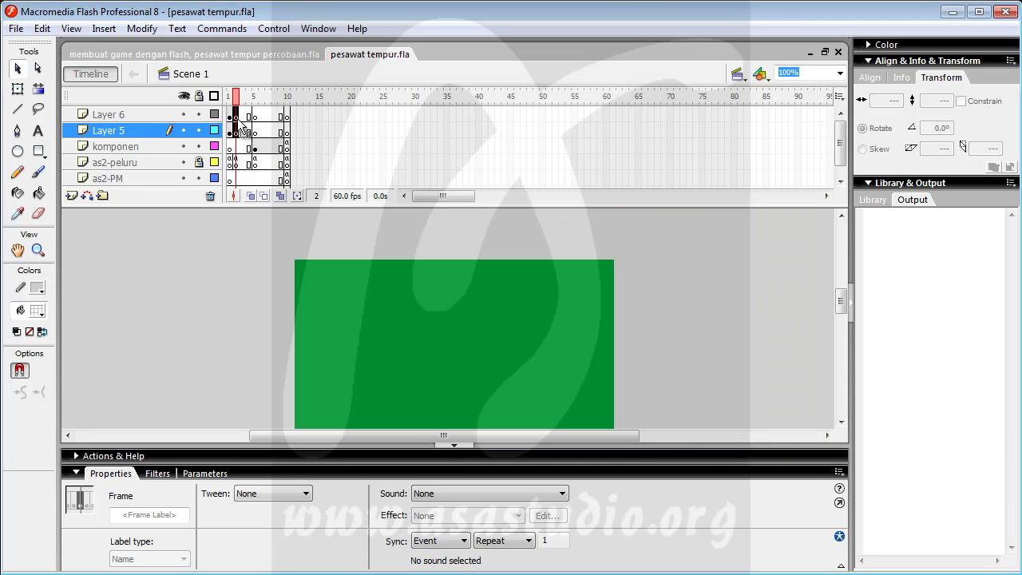
# Step: Delete Layer 6 and Layer 5 from the timeline
pyautogui.click(115, 115)
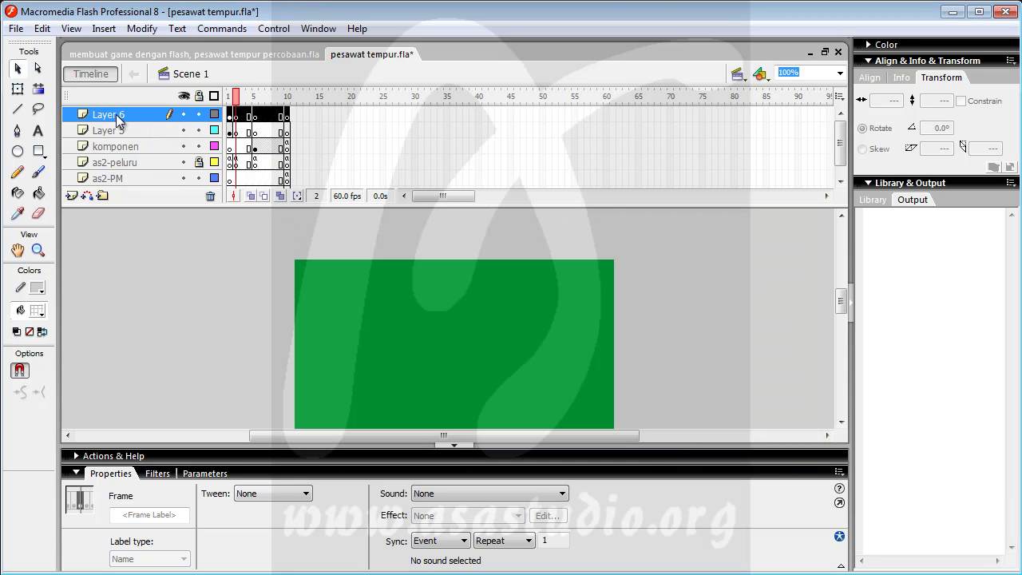
pyautogui.click(210, 195)
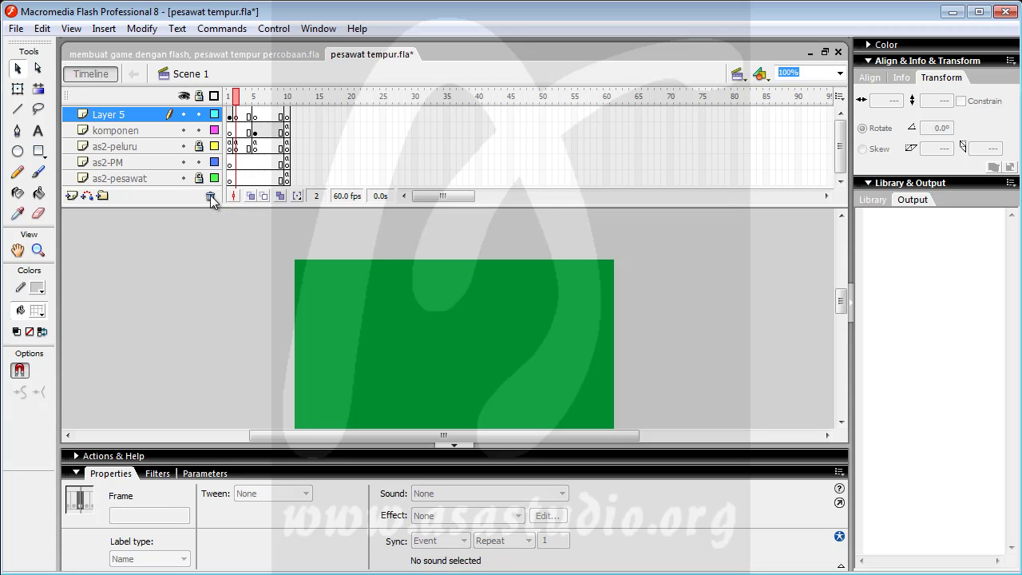
pyautogui.click(210, 195)
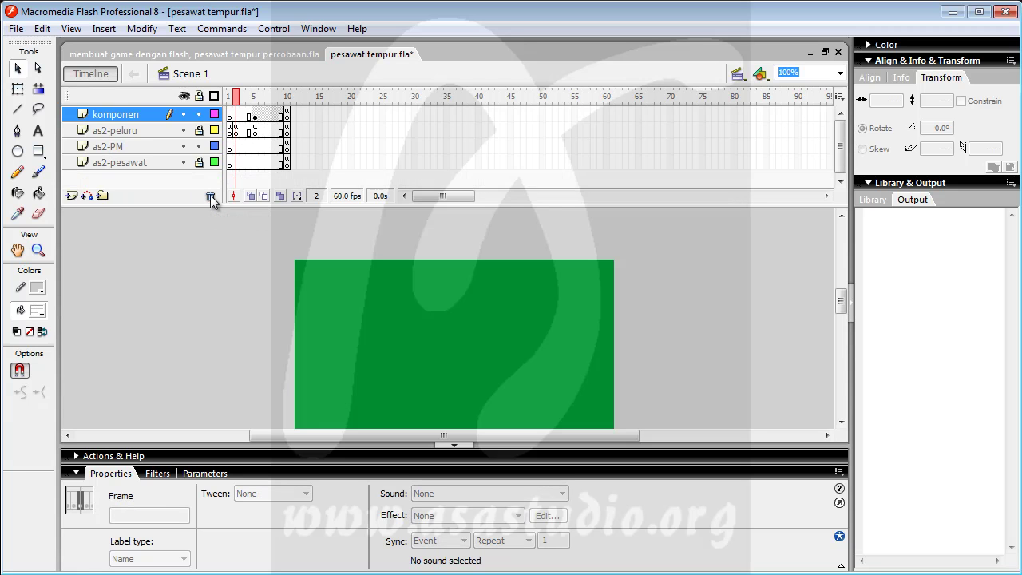
# Step: Remove frames 1 to 4 from all four remaining layers
pyautogui.moveTo(253, 116); pyautogui.dragTo(230, 168)
pyautogui.rightClick(229, 117)
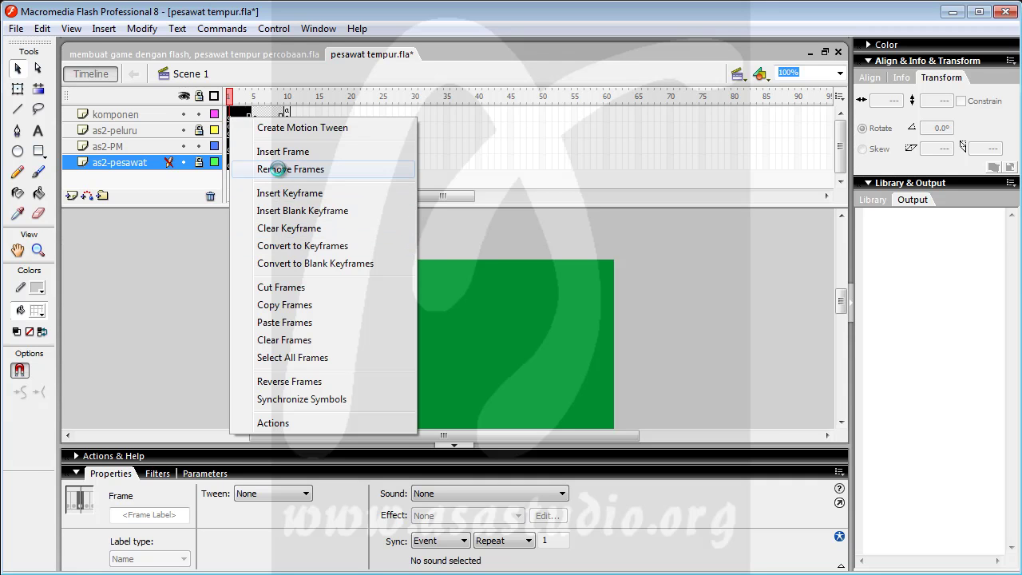
pyautogui.click(278, 169)
pyautogui.click(241, 242)
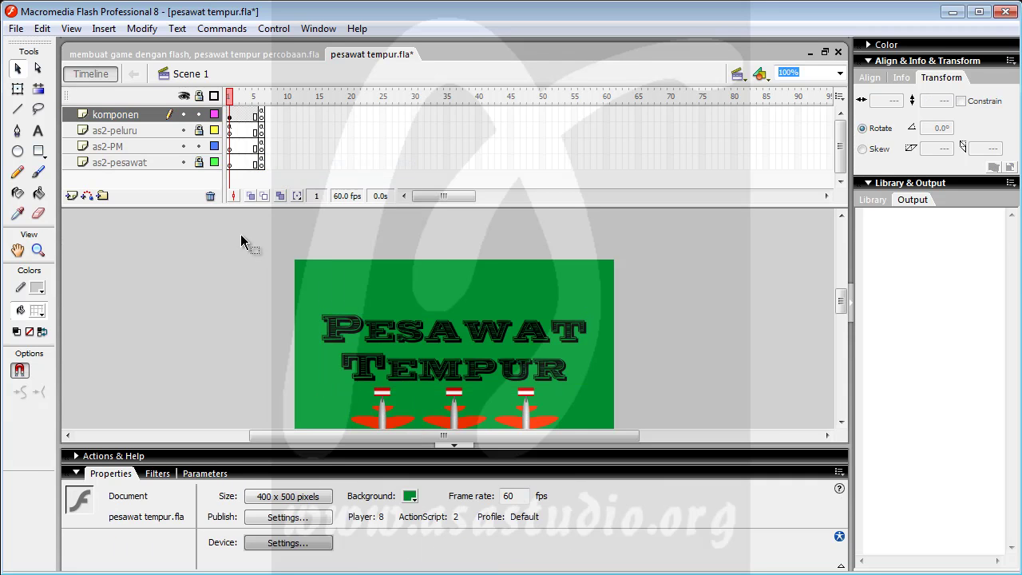
# Step: Check which frame the start button jumps to in the frame 1 script of the as2-peluru layer
pyautogui.moveTo(230, 96)
pyautogui.mouseDown()
pyautogui.moveTo(264, 96)
pyautogui.moveTo(231, 97)
pyautogui.mouseUp()
pyautogui.click(230, 132)
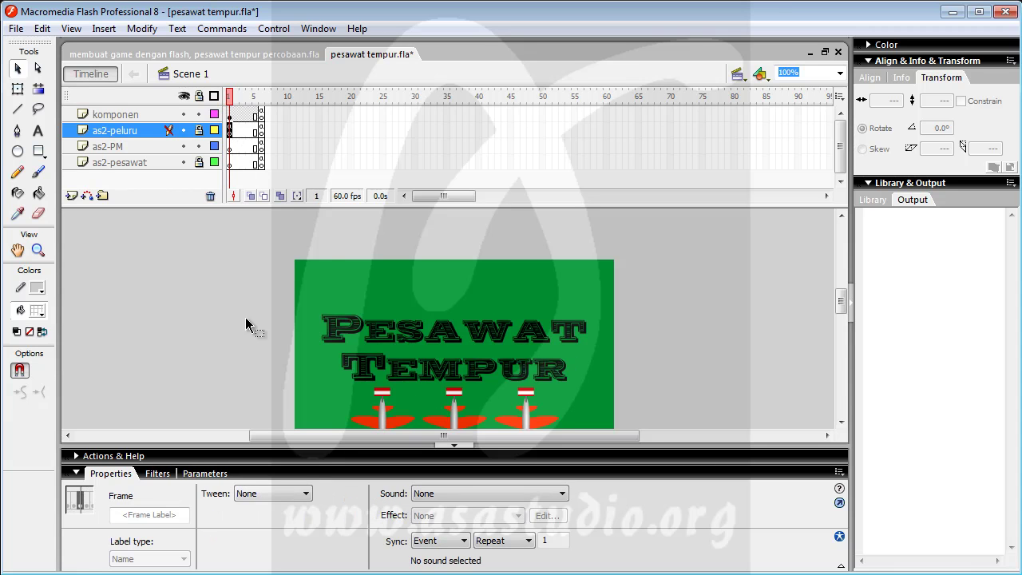
pyautogui.click(276, 458)
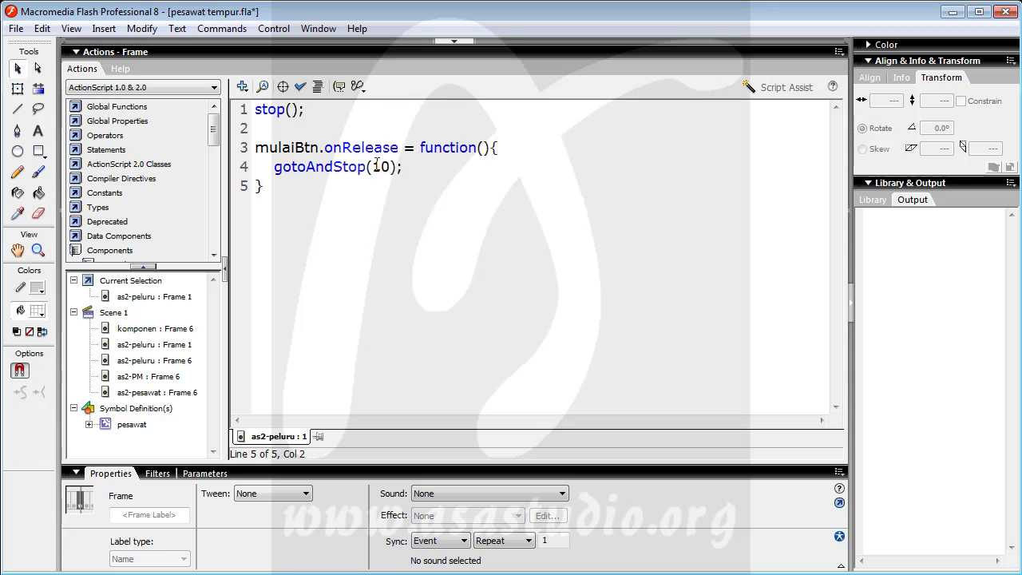
pyautogui.click(403, 51)
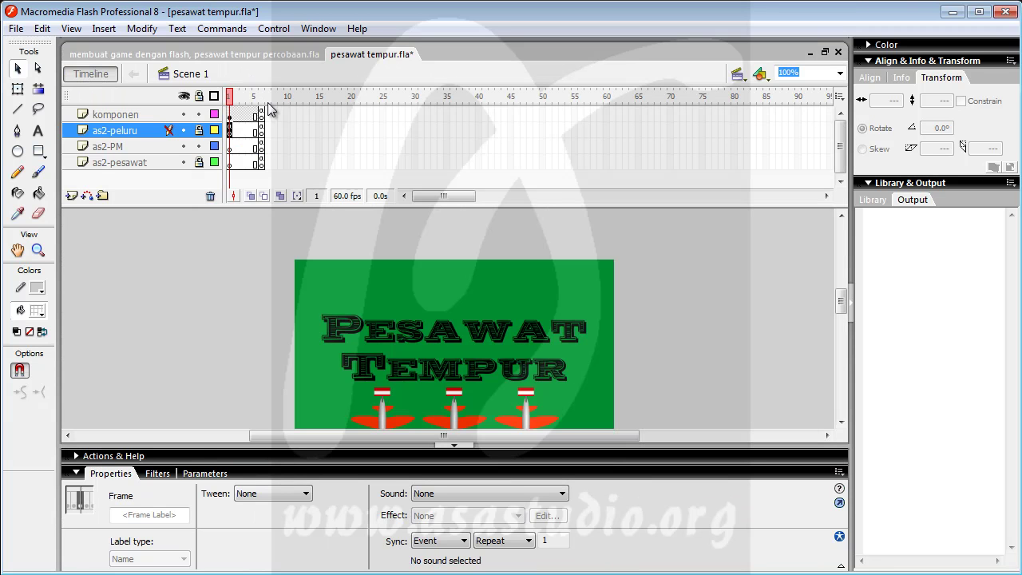
# Step: Move the frame 6 keyframes of all four layers to frame 5 and remove the leftover frame 6
pyautogui.moveTo(261, 114); pyautogui.dragTo(262, 164)
pyautogui.click(262, 164)
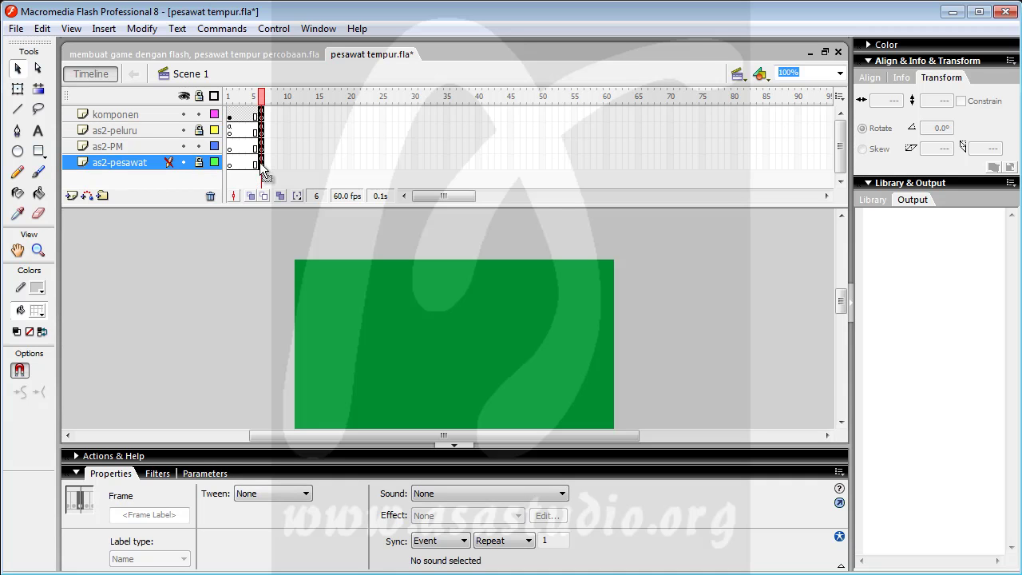
pyautogui.hotkey('shift', 'F5')
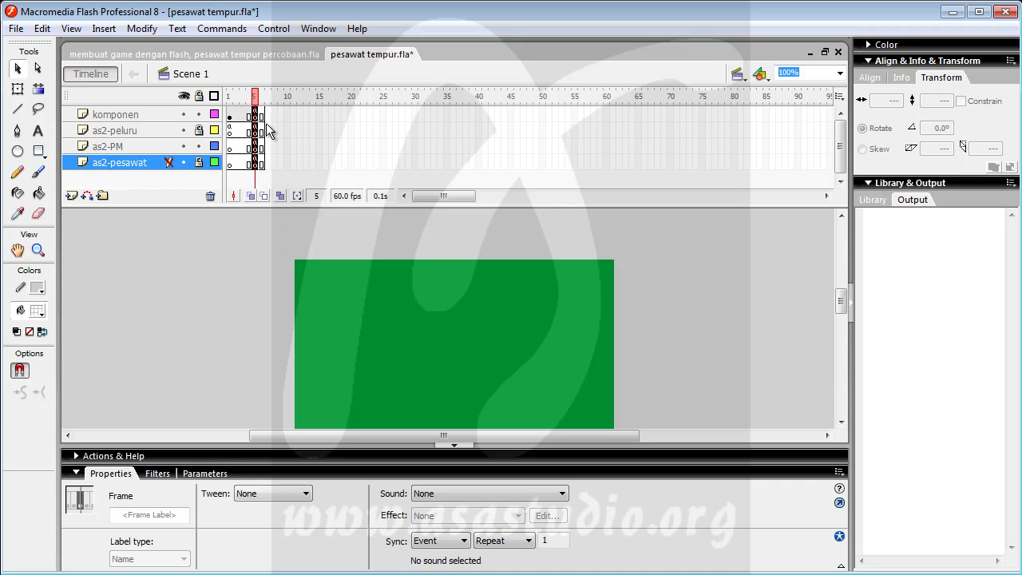
pyautogui.moveTo(263, 114); pyautogui.dragTo(264, 162)
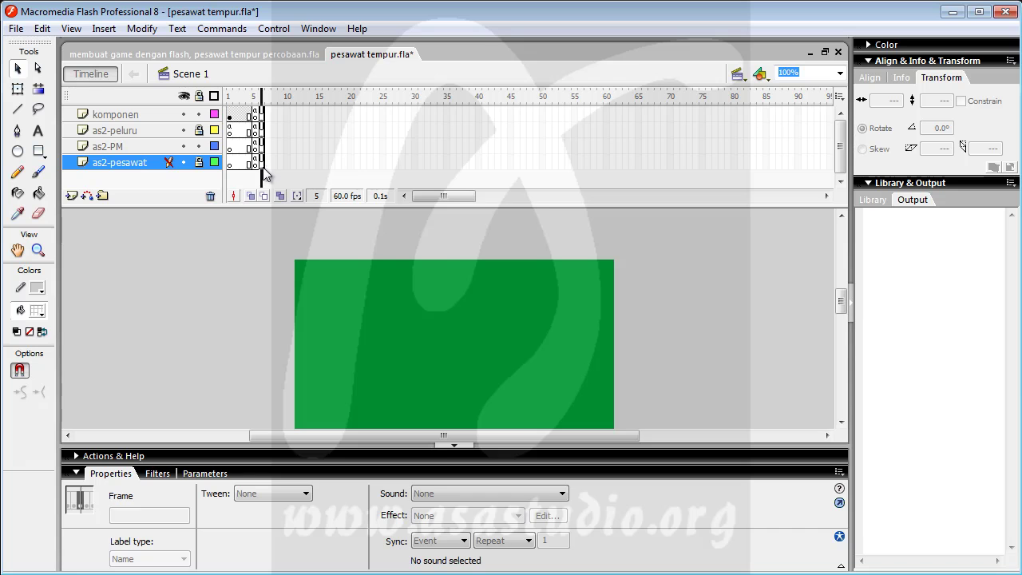
pyautogui.click(262, 164)
pyautogui.rightClick(262, 166)
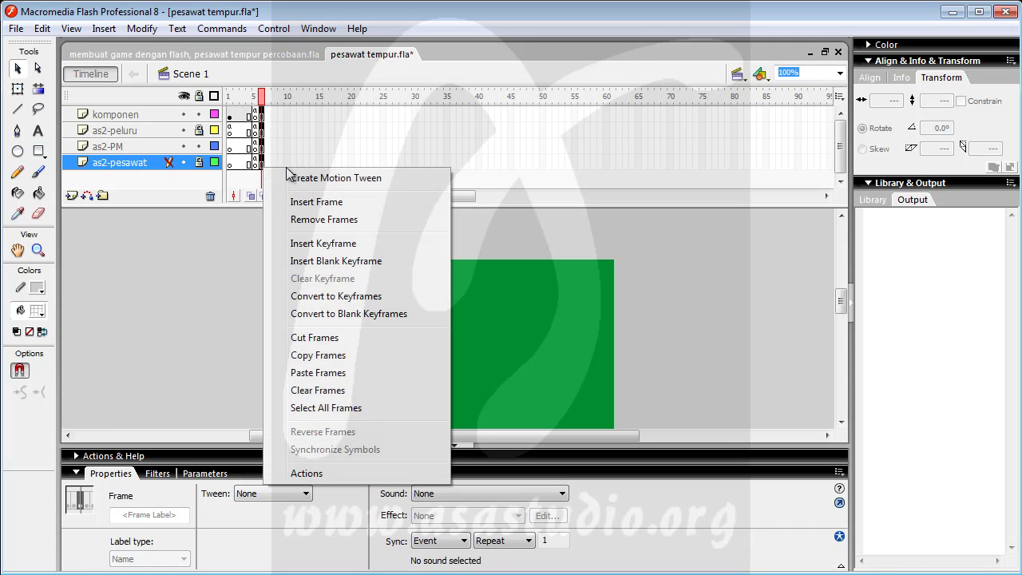
pyautogui.click(328, 220)
# Step: Change the start button's jump in the as2-peluru frame 1 script to gotoAndStop(5)
pyautogui.click(230, 130)
pyautogui.click(278, 456)
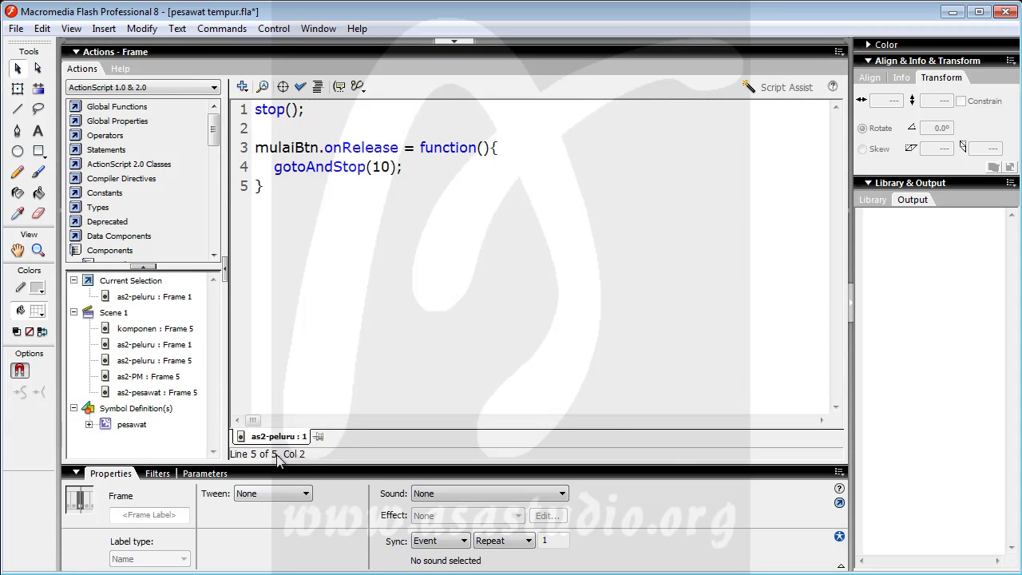
pyautogui.moveTo(376, 166); pyautogui.dragTo(385, 165)
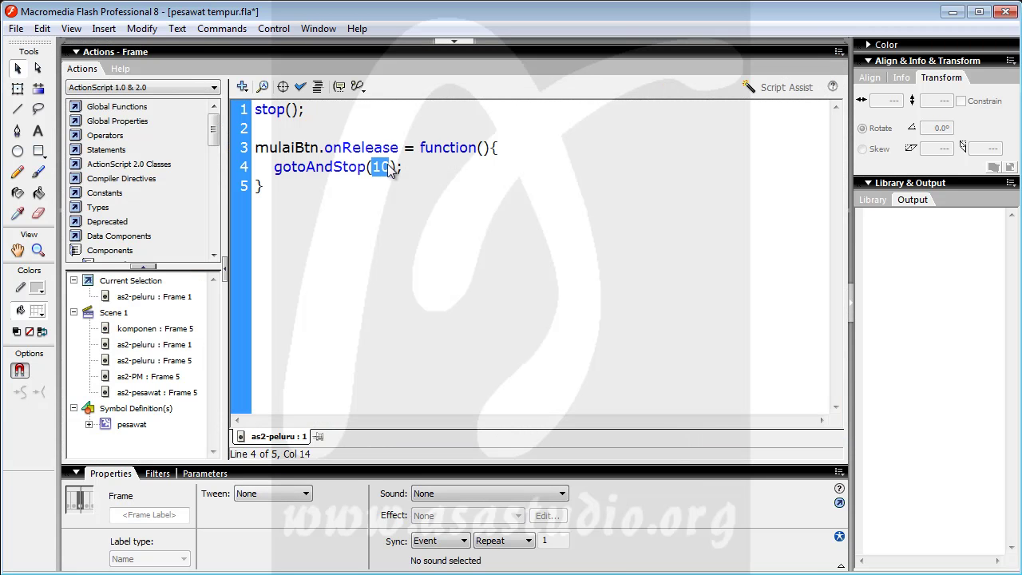
pyautogui.write('5')
pyautogui.click(402, 51)
# Step: Test the movie by starting the game with Mulai Sekarang and steering the plane, then close the preview
pyautogui.click(269, 30)
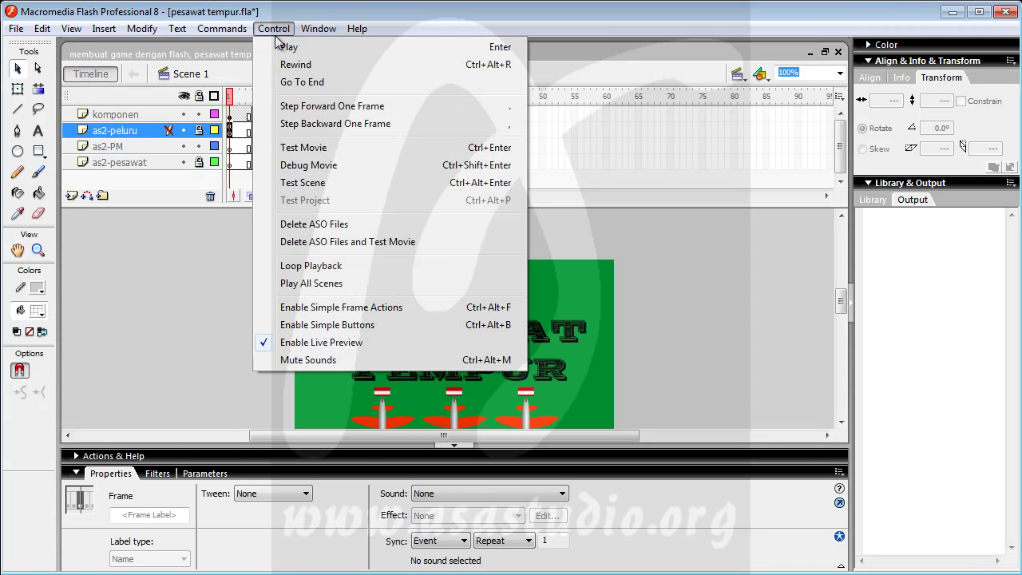
pyautogui.click(289, 146)
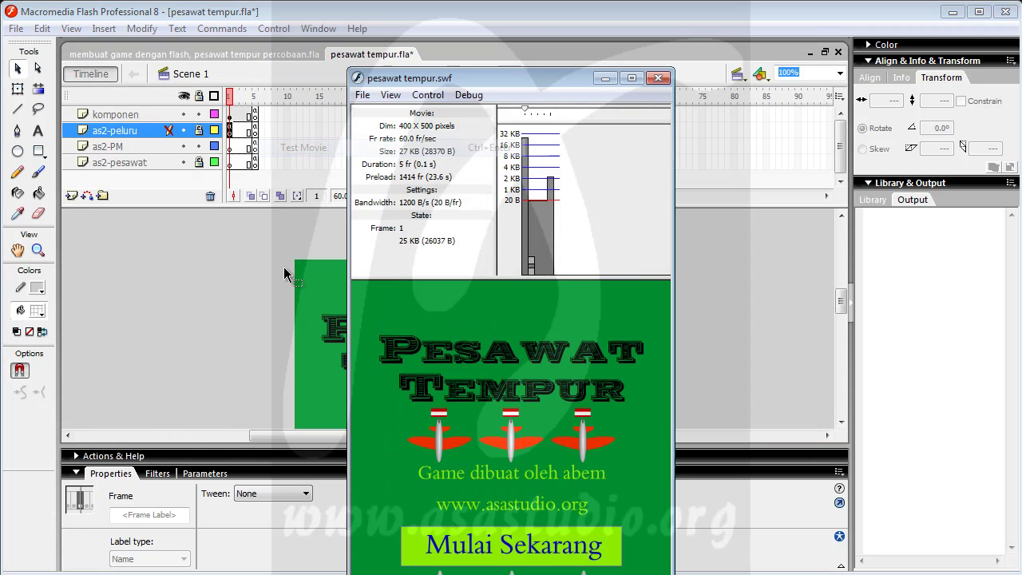
pyautogui.moveTo(469, 83); pyautogui.dragTo(463, 11)
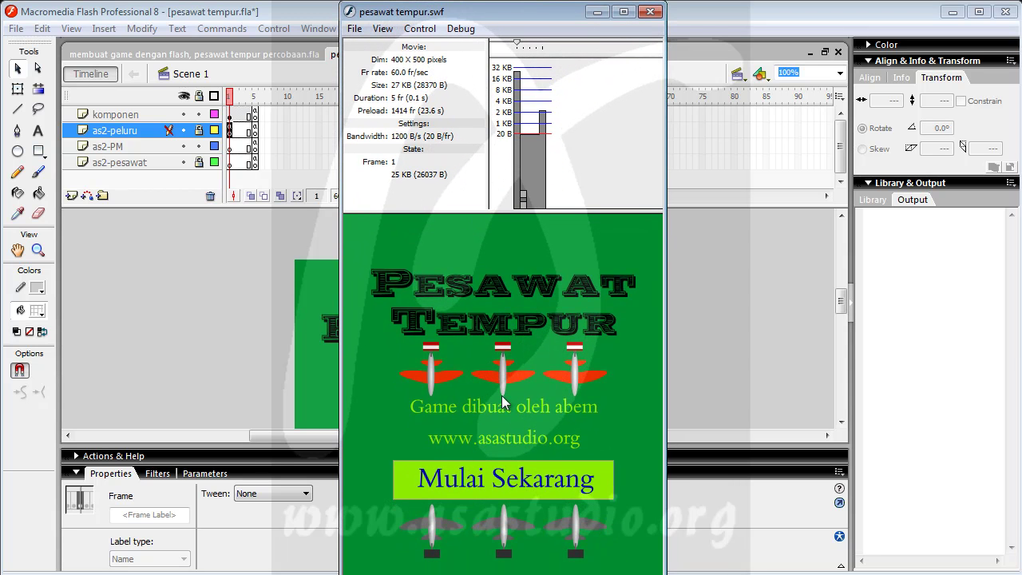
pyautogui.click(503, 479)
pyautogui.press('Down')
pyautogui.press('Left')
pyautogui.press('Right')
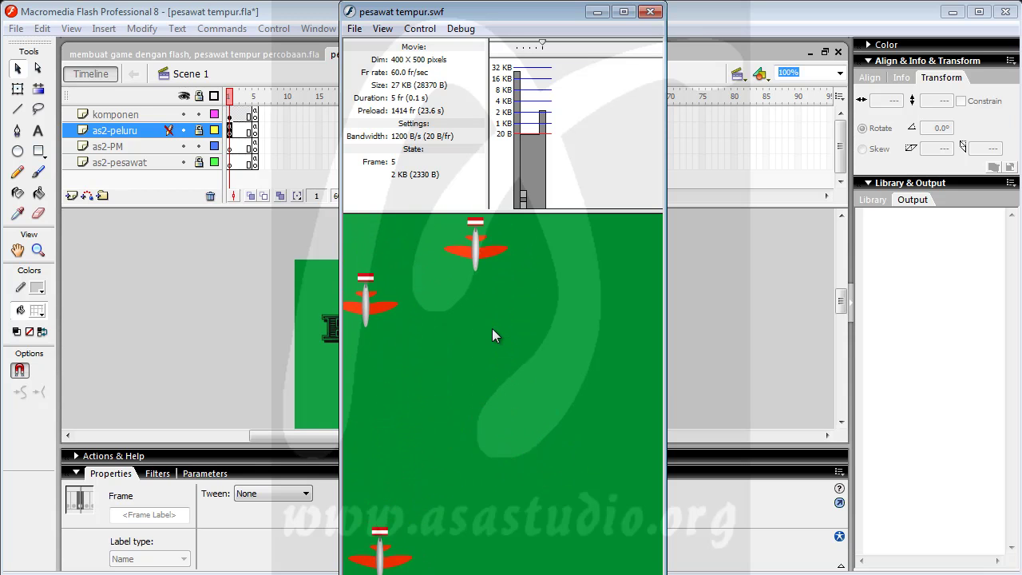
pyautogui.click(650, 13)
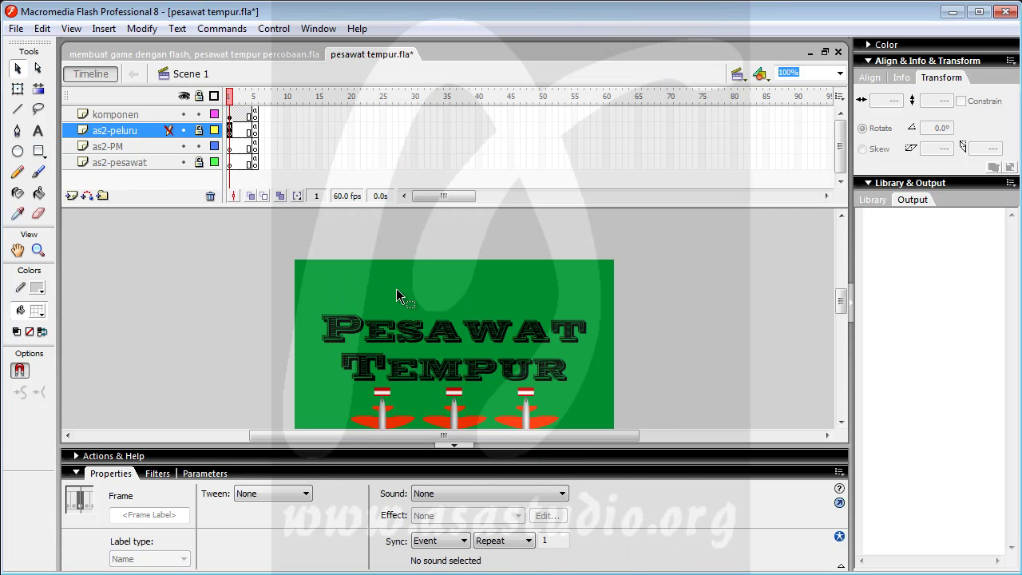
# Step: Save the changes to pesawat tempur.fla
pyautogui.moveTo(842, 302); pyautogui.dragTo(842, 308)
pyautogui.click(17, 29)
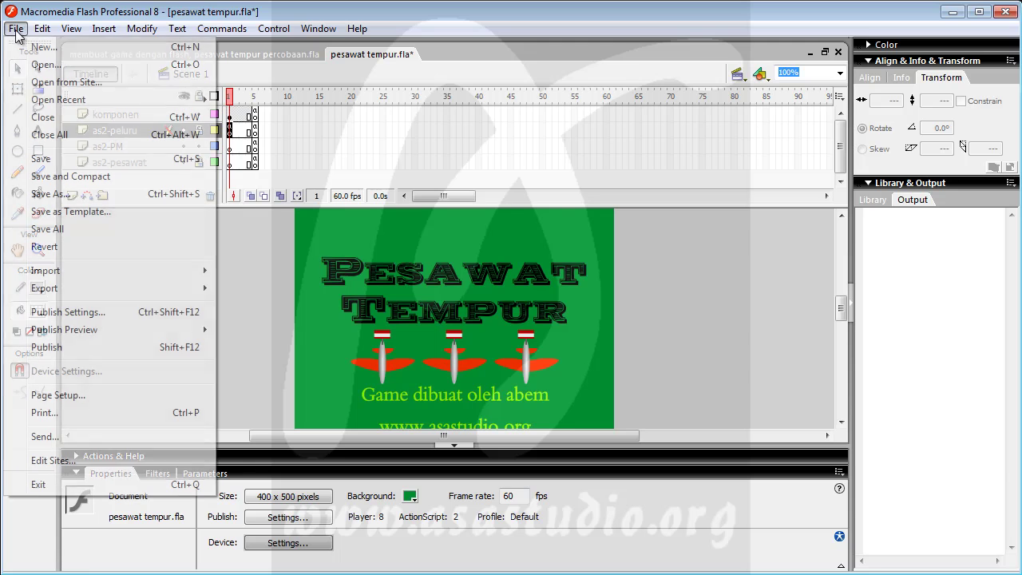
pyautogui.click(37, 160)
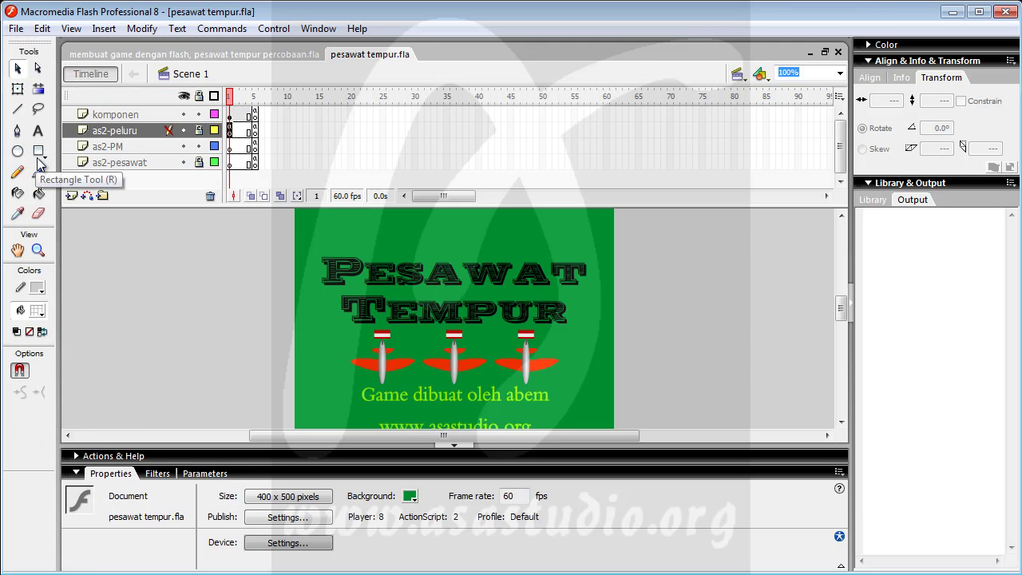
# Step: Create a new Flash document and save it as loader_game in the pesawat tempur folder
pyautogui.click(18, 30)
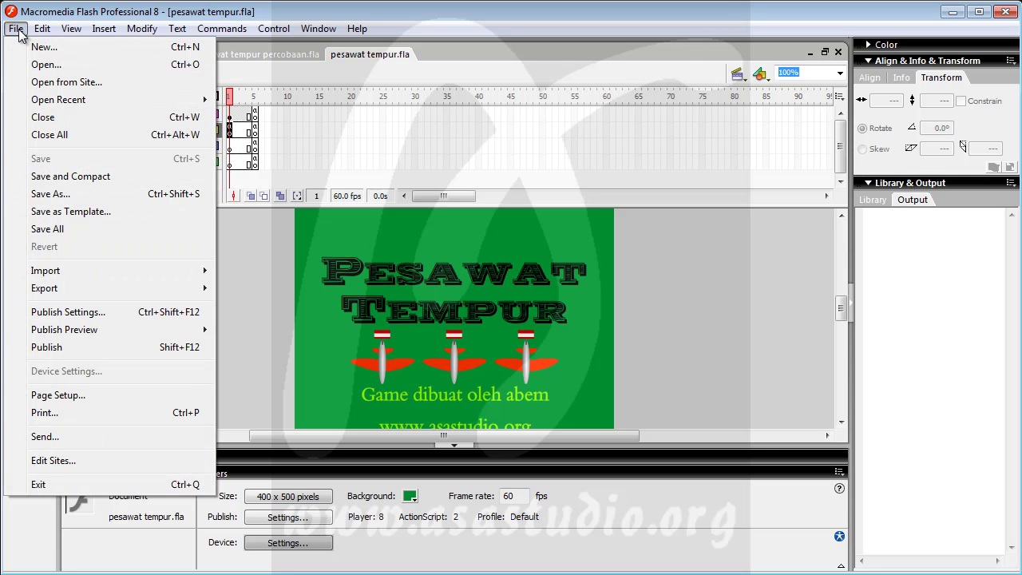
pyautogui.click(42, 48)
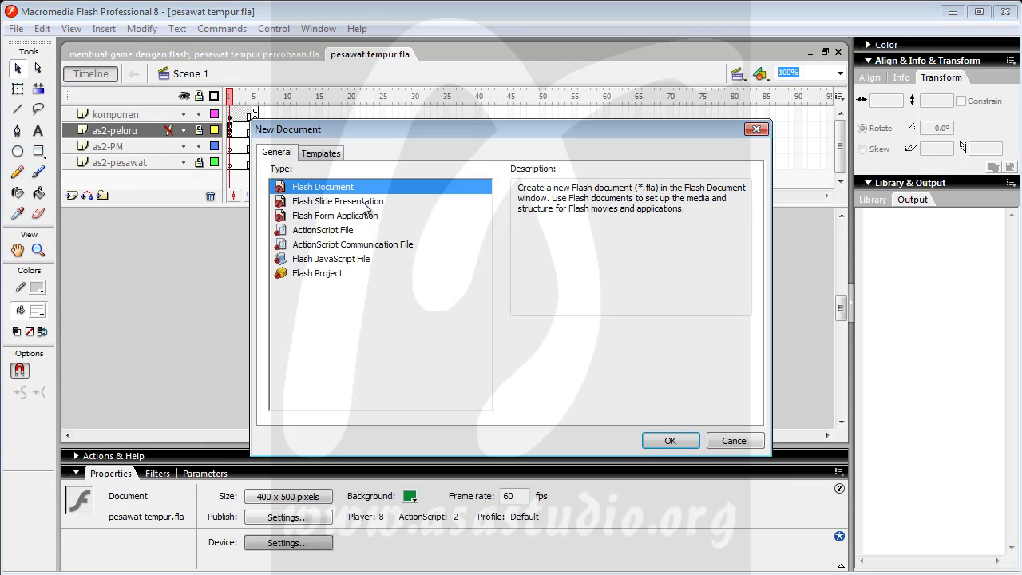
pyautogui.click(671, 441)
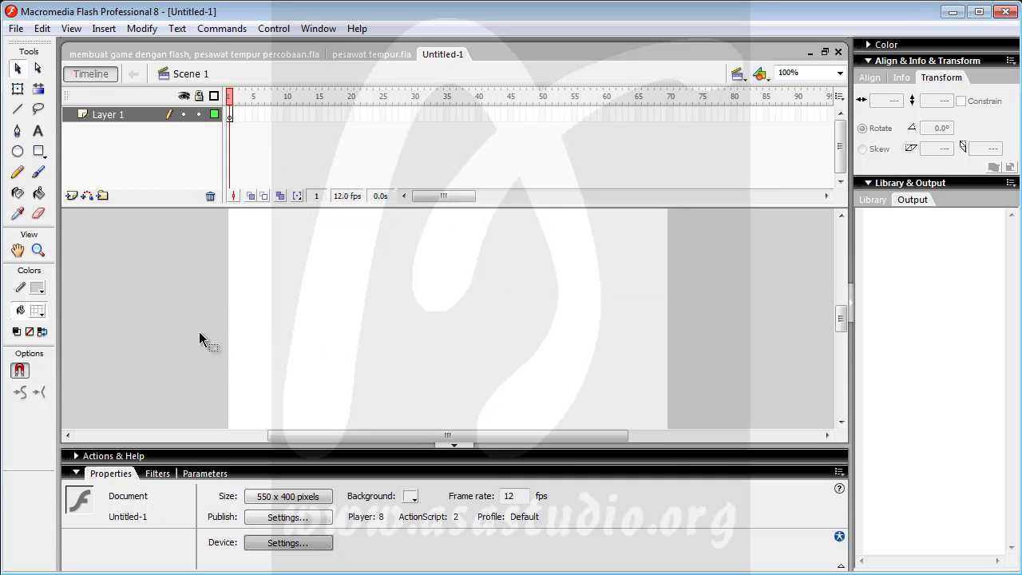
pyautogui.click(16, 29)
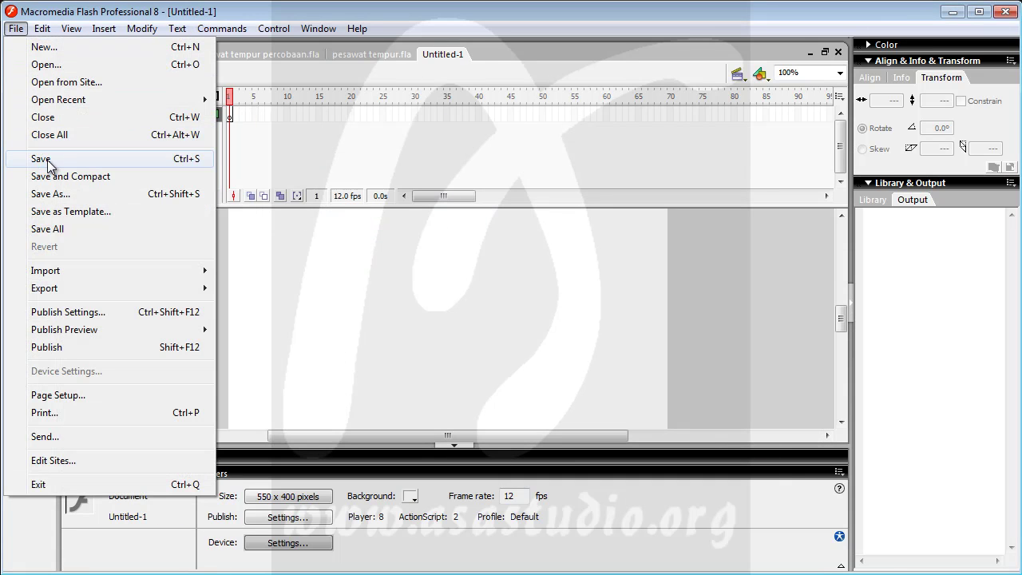
pyautogui.click(48, 159)
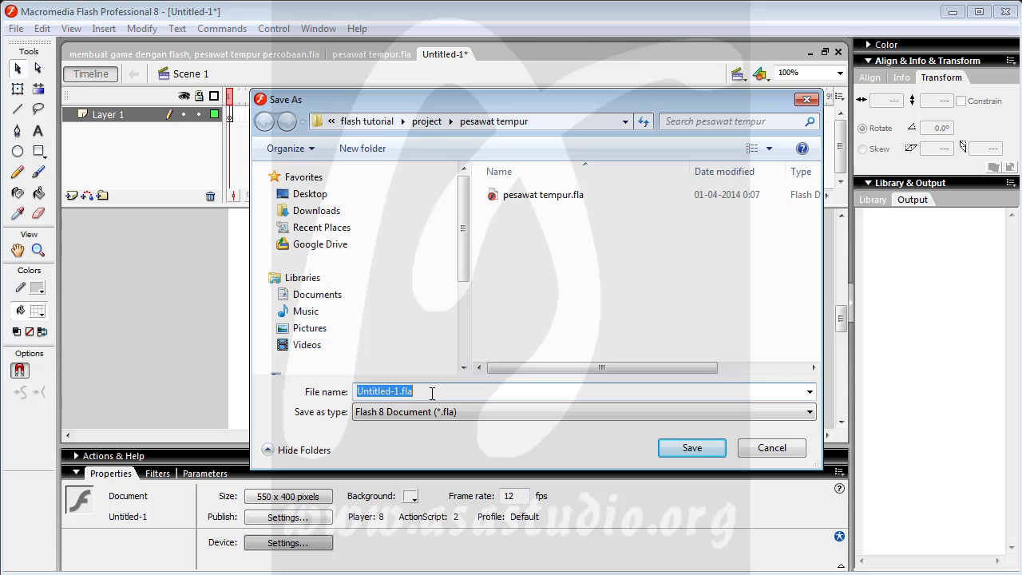
pyautogui.press('BackSpace')
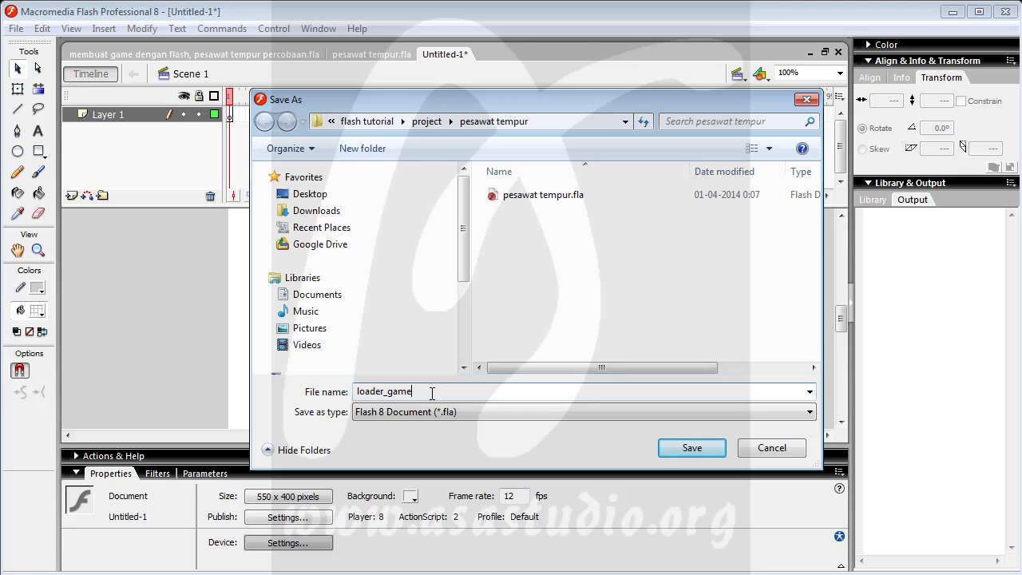
pyautogui.click(692, 448)
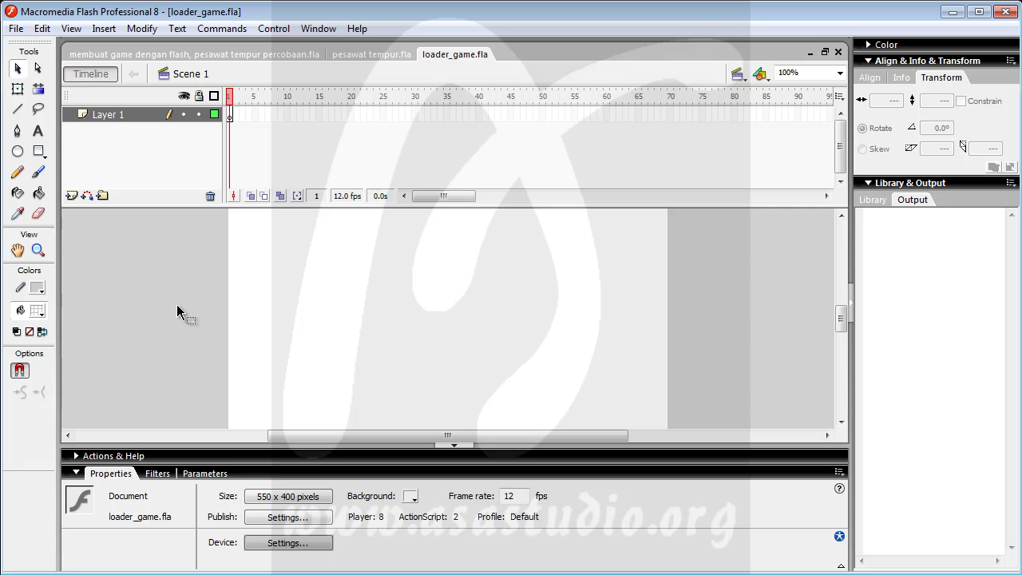
# Step: Set the loader_game.fla document dimensions to 400 px wide by 500 px high
pyautogui.click(287, 496)
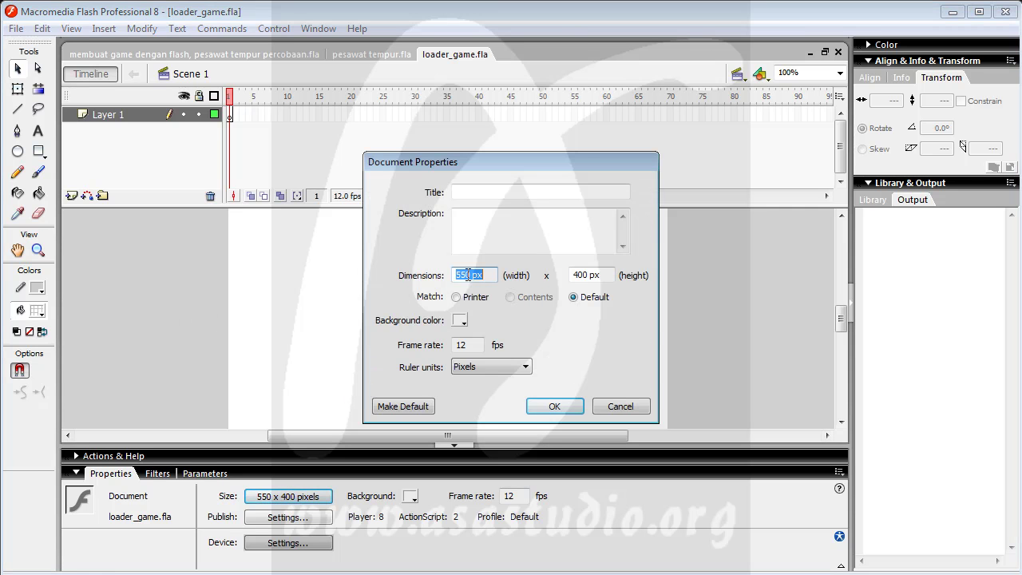
pyautogui.click(464, 274)
pyautogui.press('BackSpace')
pyautogui.write('40')
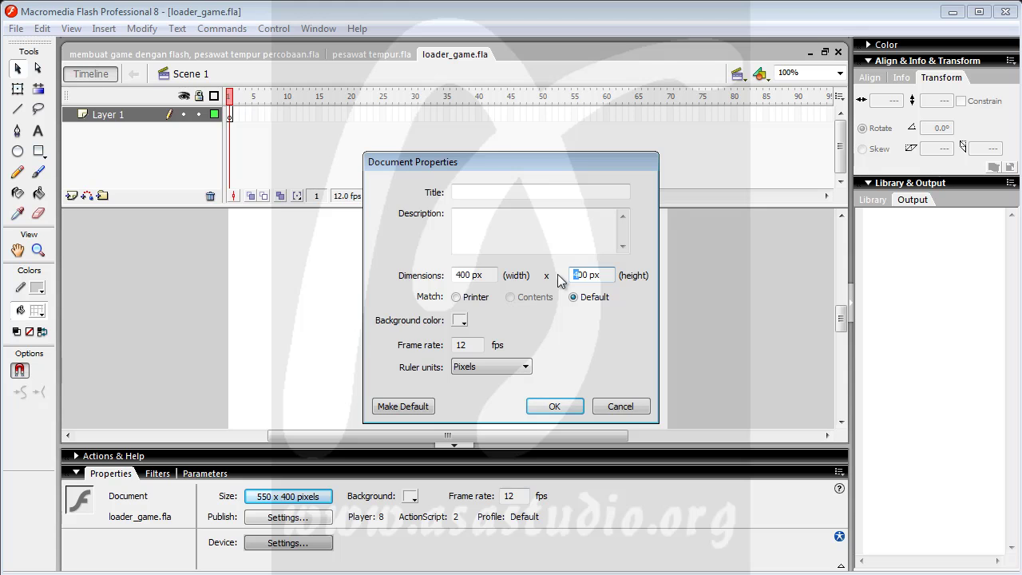
pyautogui.click(556, 405)
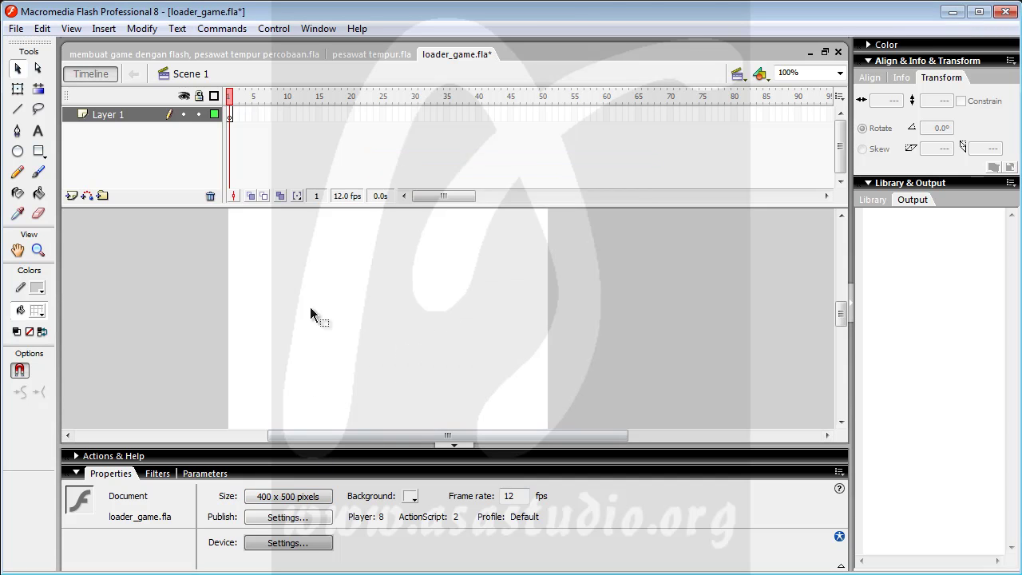
# Step: Open the component list and place a User Interface Loader component on the stage
pyautogui.moveTo(840, 314); pyautogui.dragTo(840, 304)
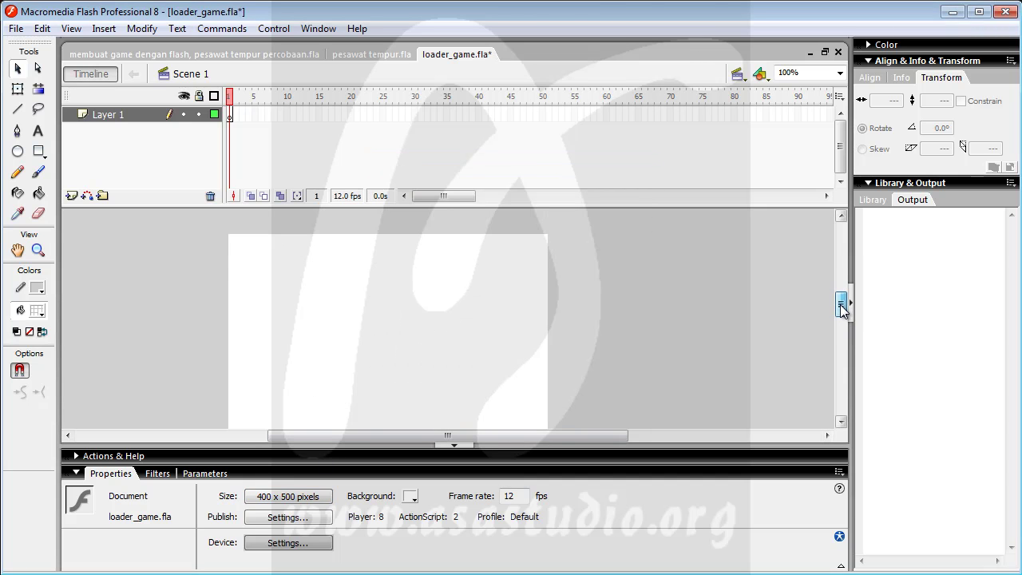
pyautogui.click(313, 29)
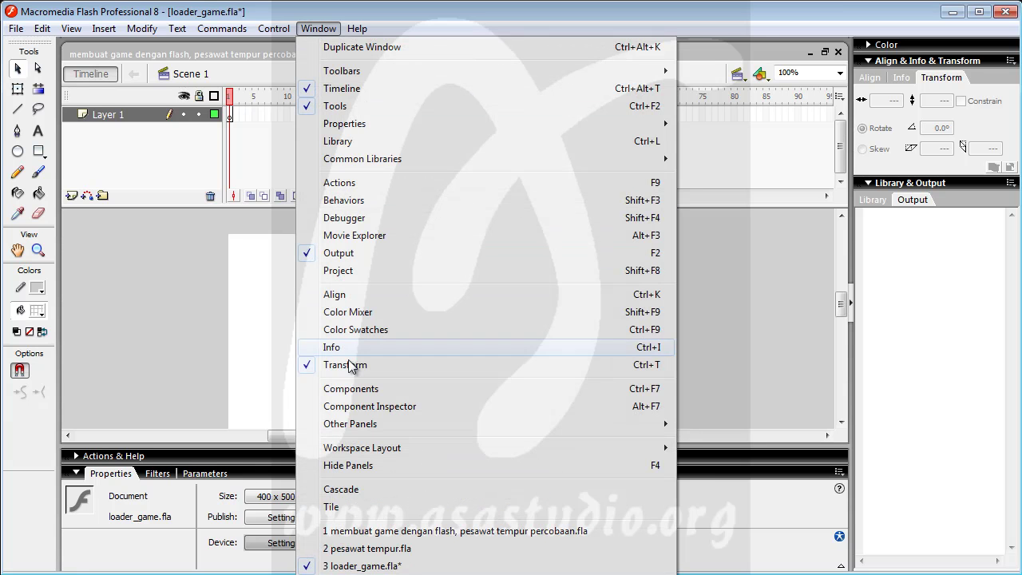
pyautogui.click(348, 389)
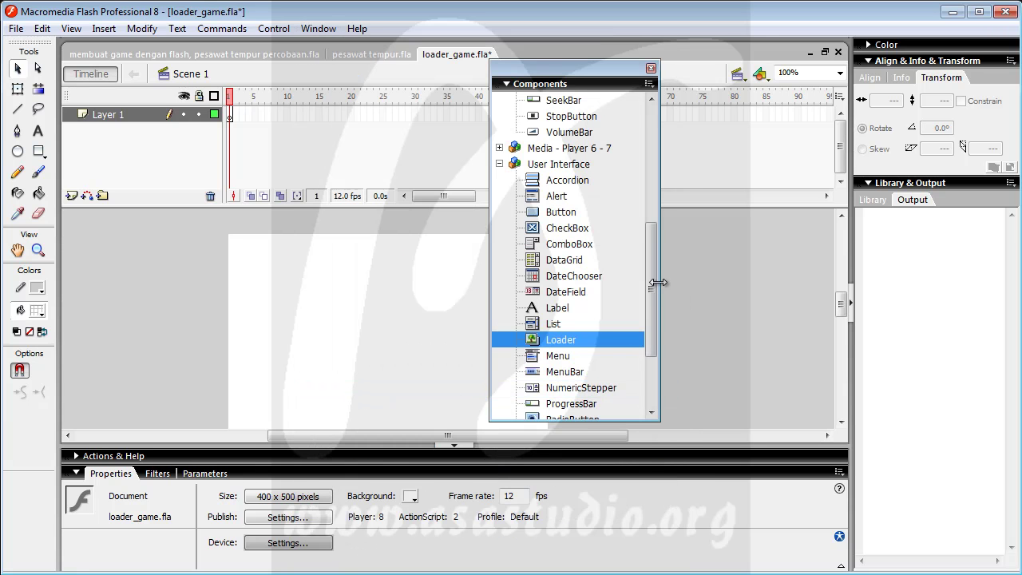
pyautogui.moveTo(566, 72); pyautogui.dragTo(650, 71)
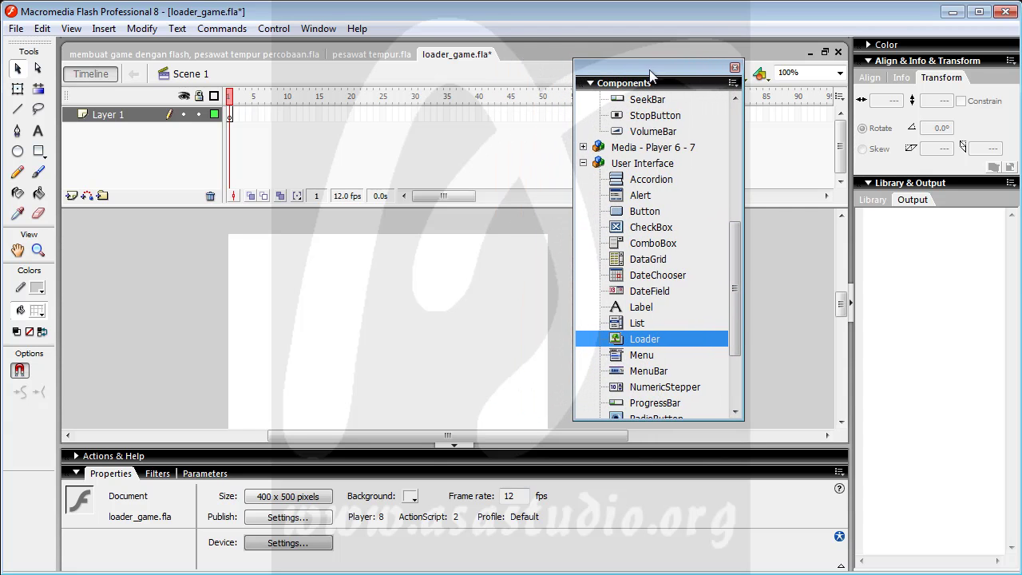
pyautogui.moveTo(654, 343); pyautogui.dragTo(333, 339)
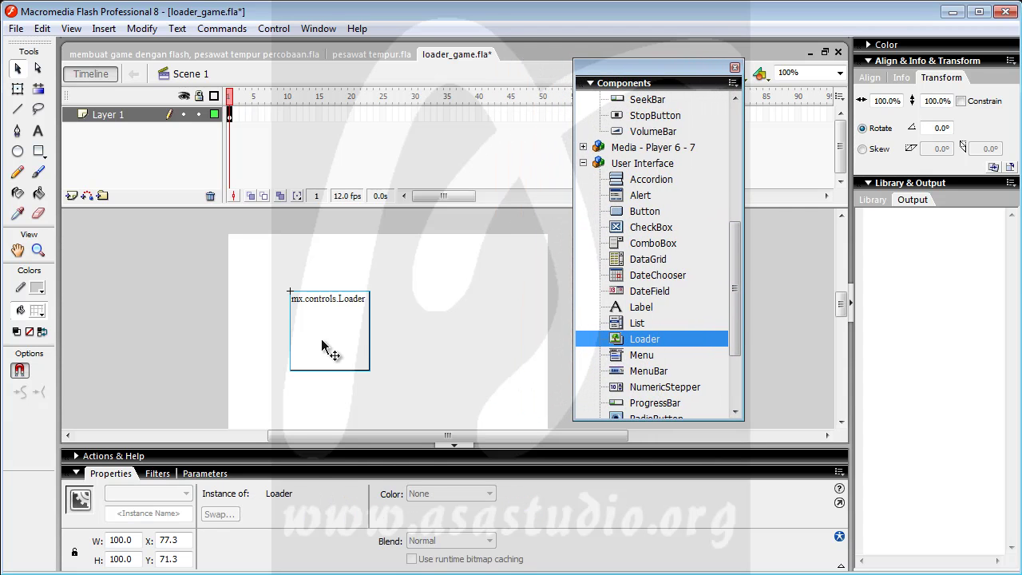
# Step: Set the Loader's size to 400 by 500 and its position to X 0, Y 0
pyautogui.click(110, 540)
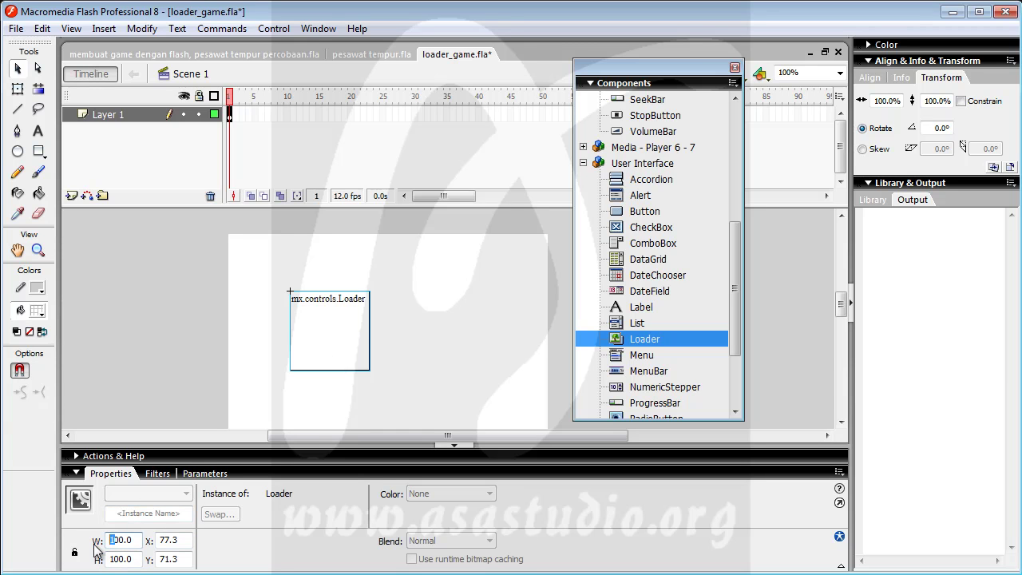
pyautogui.write('4')
pyautogui.click(112, 559)
pyautogui.write('5')
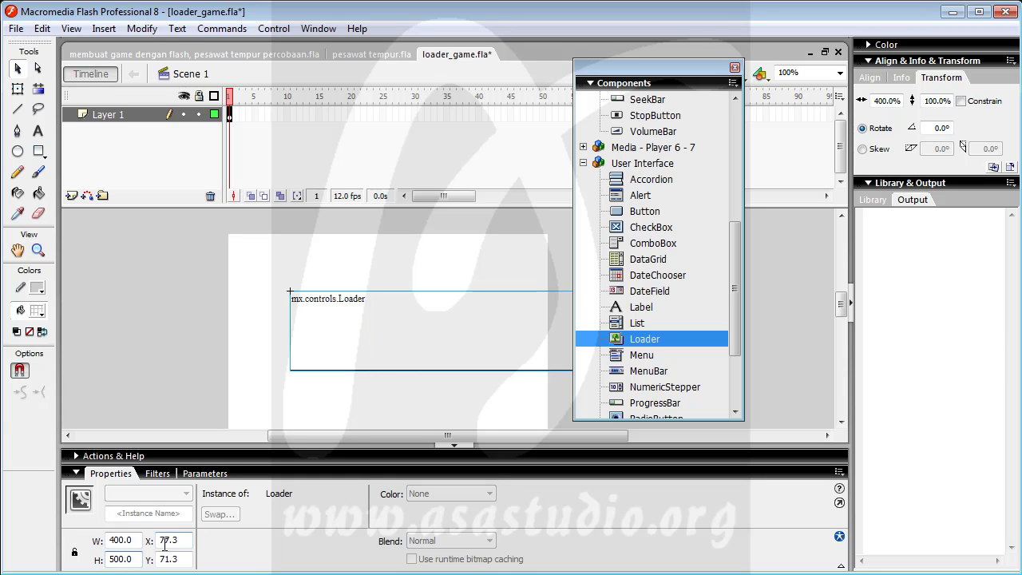
pyautogui.doubleClick(165, 541)
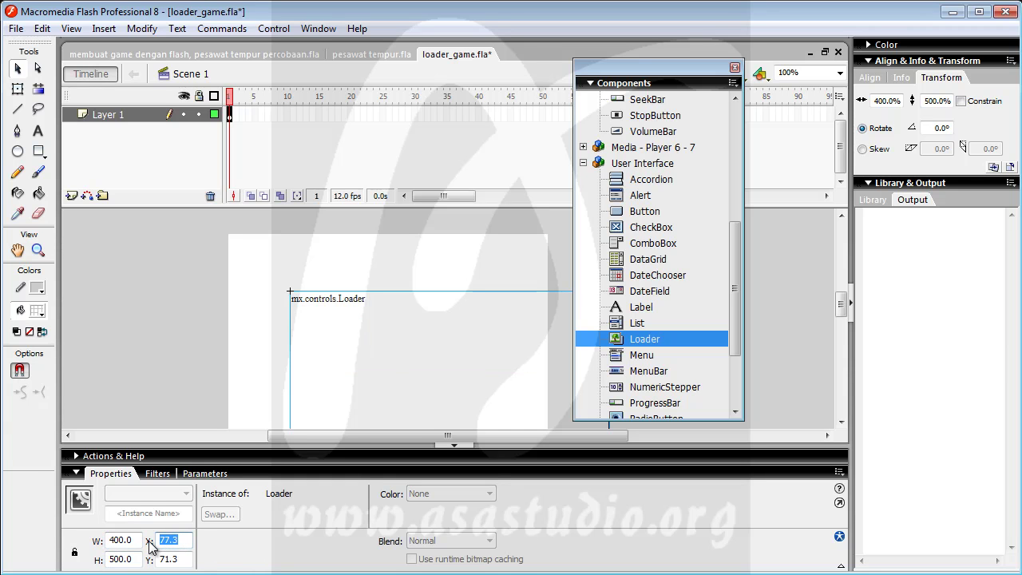
pyautogui.click(182, 561)
pyautogui.doubleClick(182, 561)
pyautogui.write('0')
pyautogui.click(179, 541)
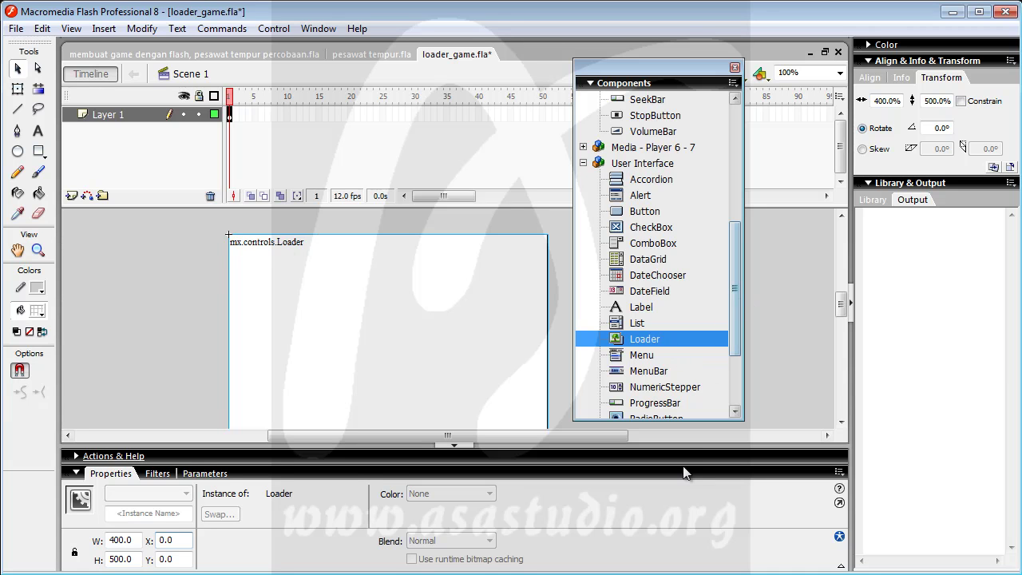
pyautogui.click(185, 539)
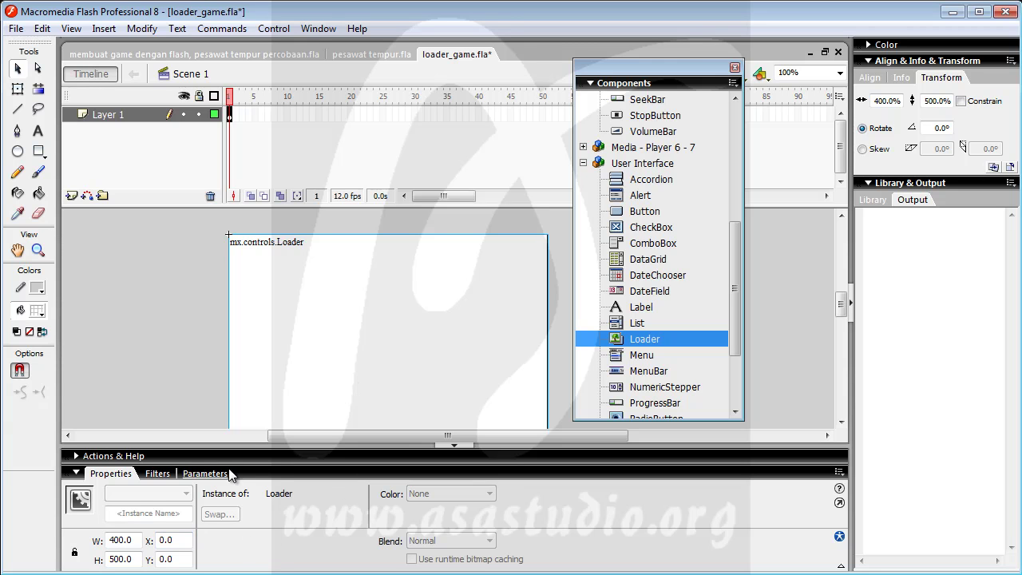
# Step: Show the Loader's parameters, switch to Windows Explorer and copy the file name pesawat tempur.swf from the project's pesawat tempur folder
pyautogui.click(199, 475)
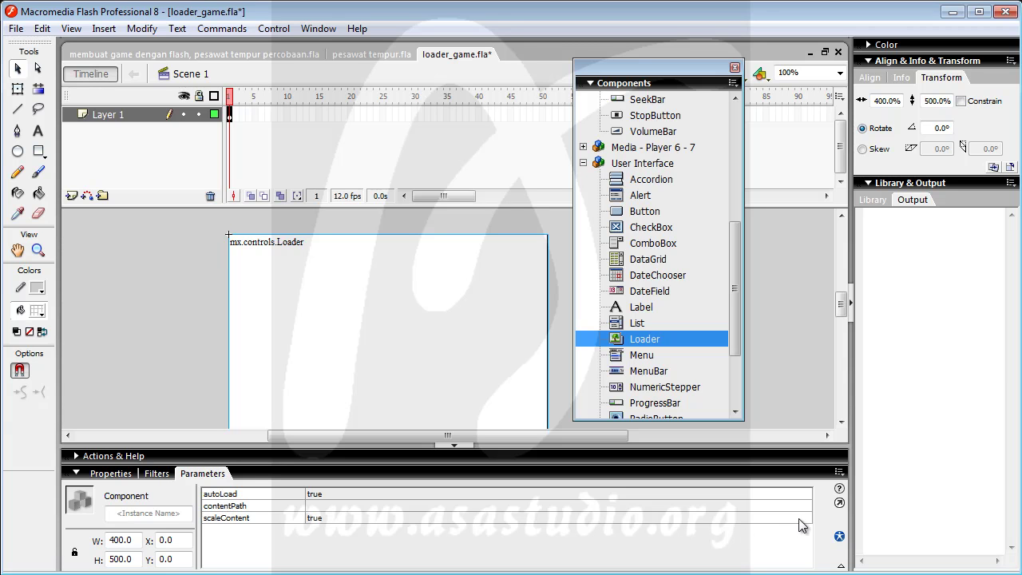
pyautogui.click(749, 503)
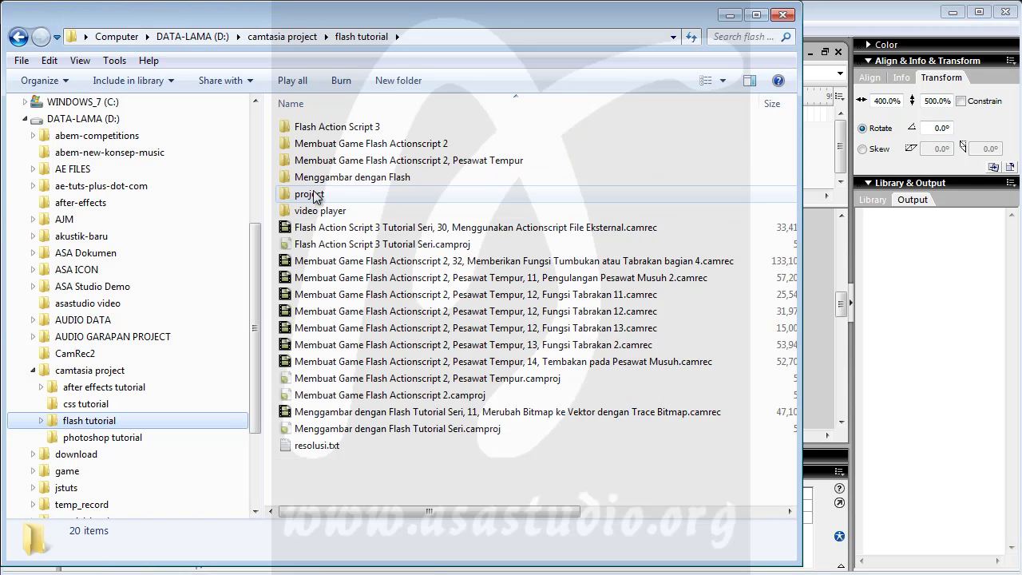
pyautogui.doubleClick(321, 196)
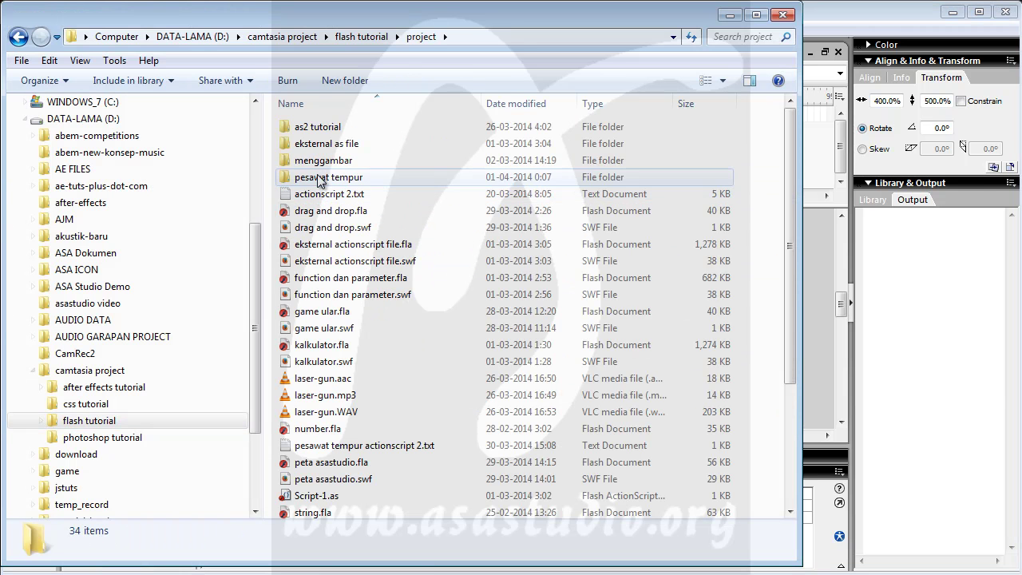
pyautogui.doubleClick(320, 179)
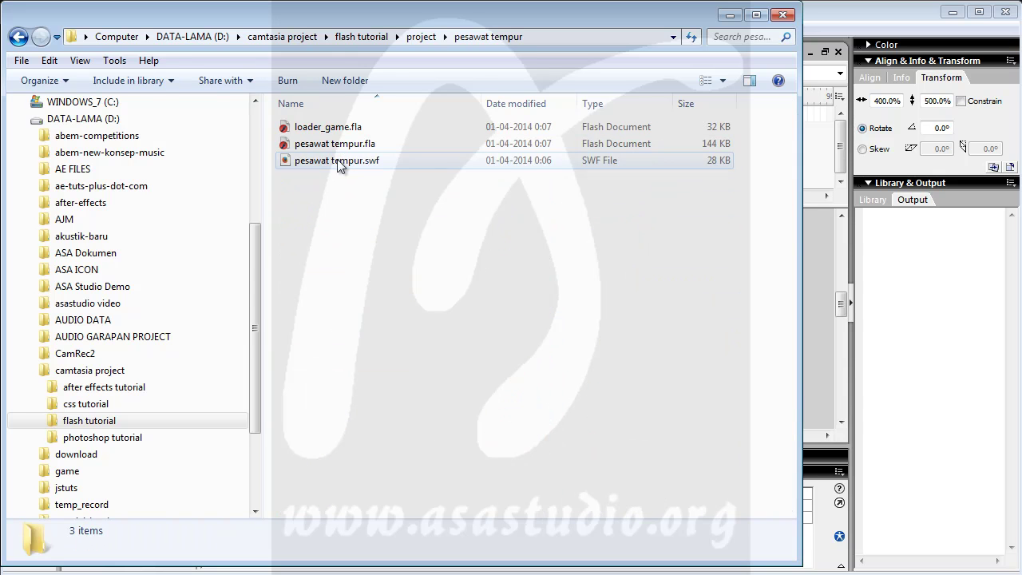
pyautogui.click(352, 163)
pyautogui.press('F2')
pyautogui.moveTo(378, 162); pyautogui.dragTo(270, 164)
pyautogui.hotkey('ctrl', 'c')
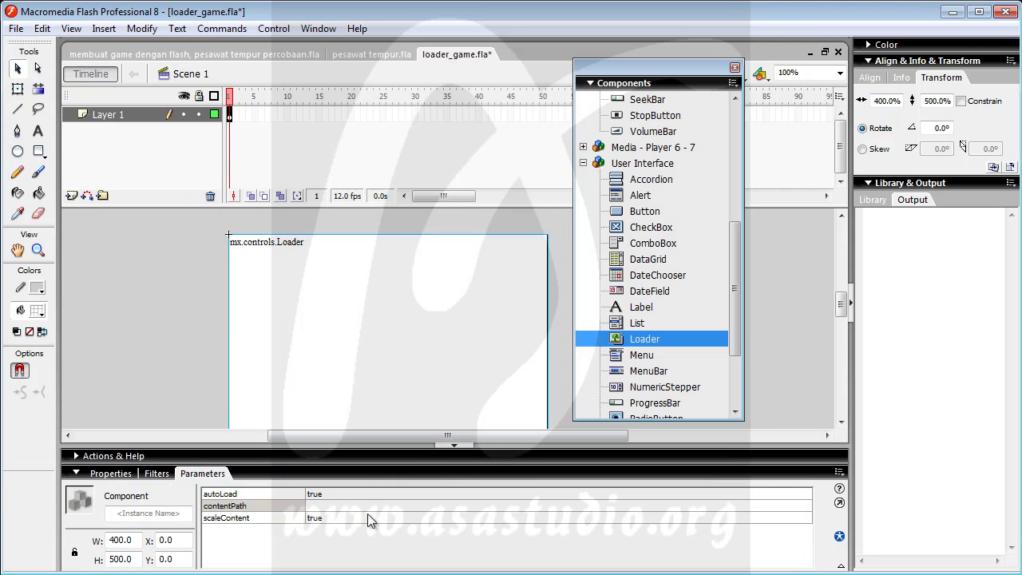
# Step: Set the Loader's contentPath to the copied name pesawat tempur.swf and name the instance kotakGame
pyautogui.click(368, 505)
pyautogui.hotkey('ctrl', 'v')
pyautogui.press('Return')
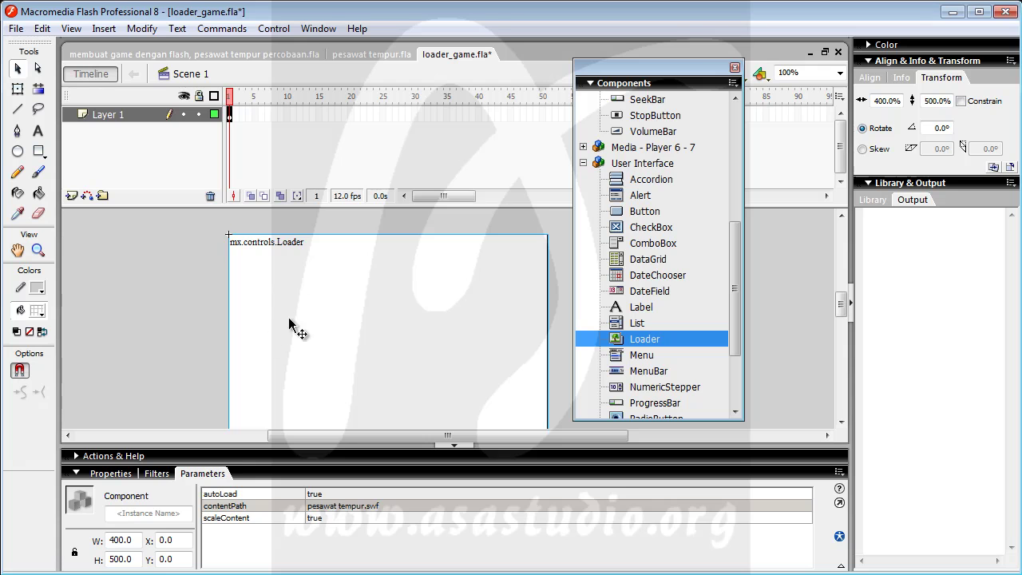
pyautogui.click(150, 511)
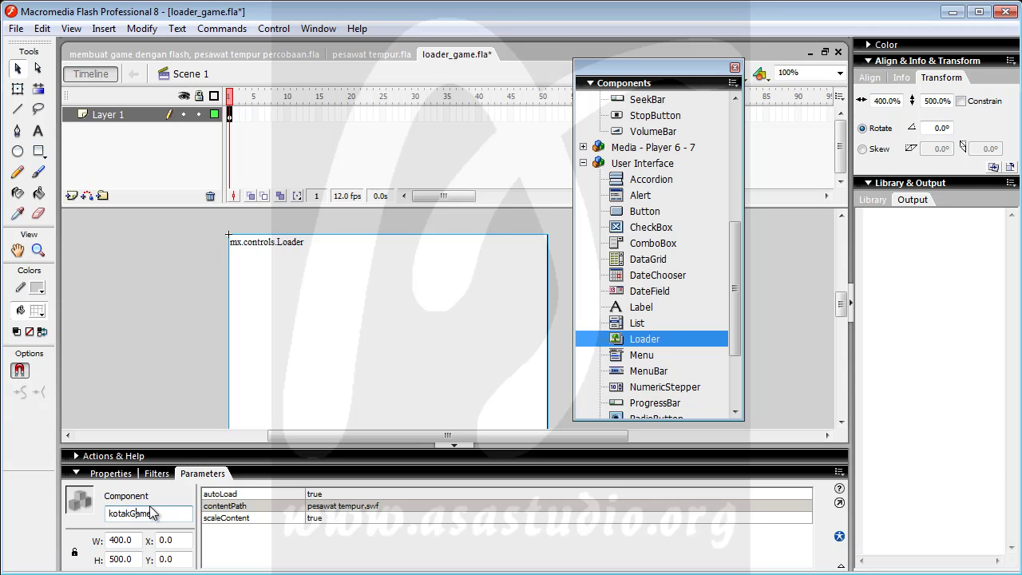
pyautogui.doubleClick(179, 511)
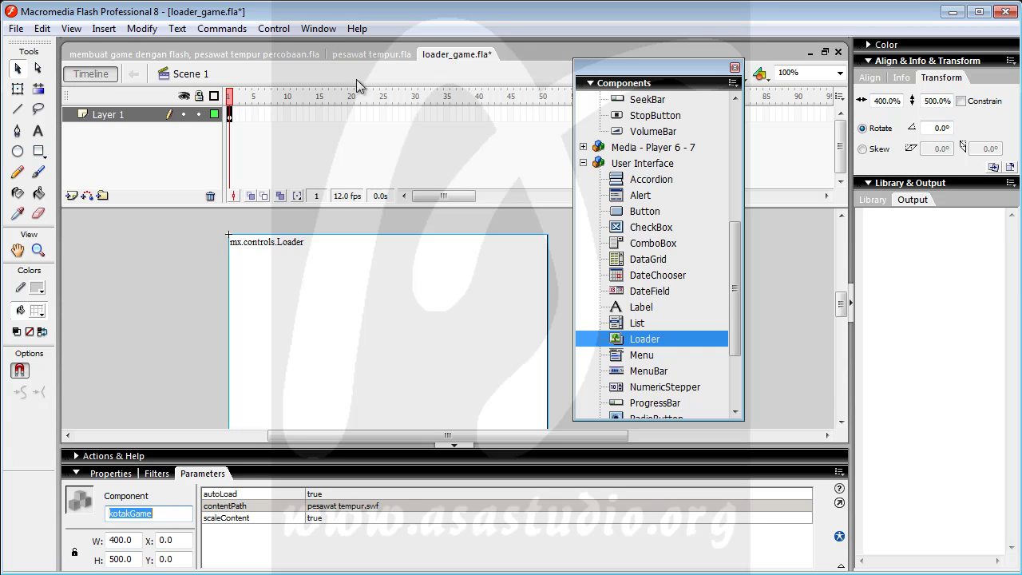
# Step: Test the loader_game movie, move and widen the preview window to view the loaded game, and close it
pyautogui.click(271, 29)
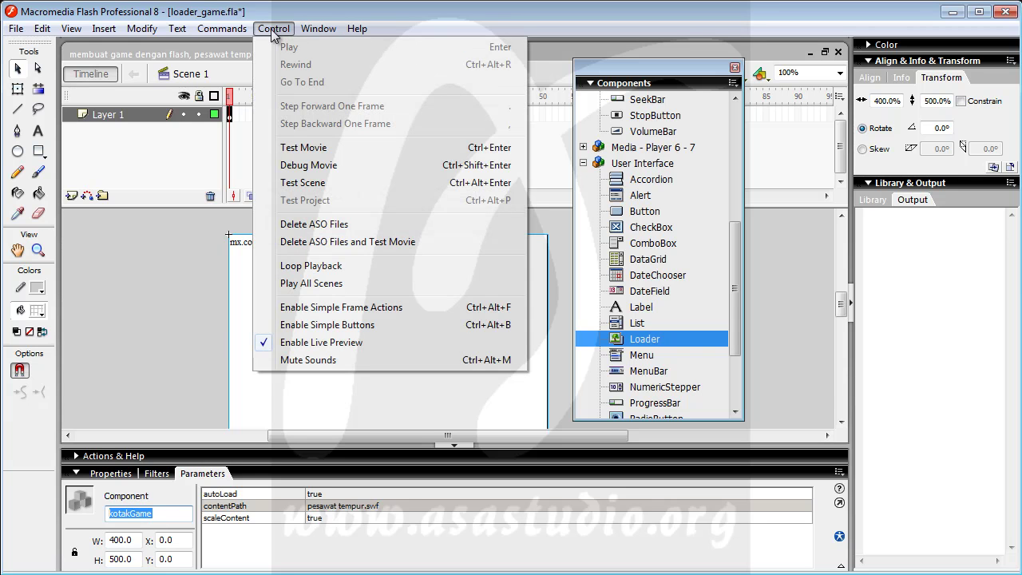
pyautogui.click(289, 147)
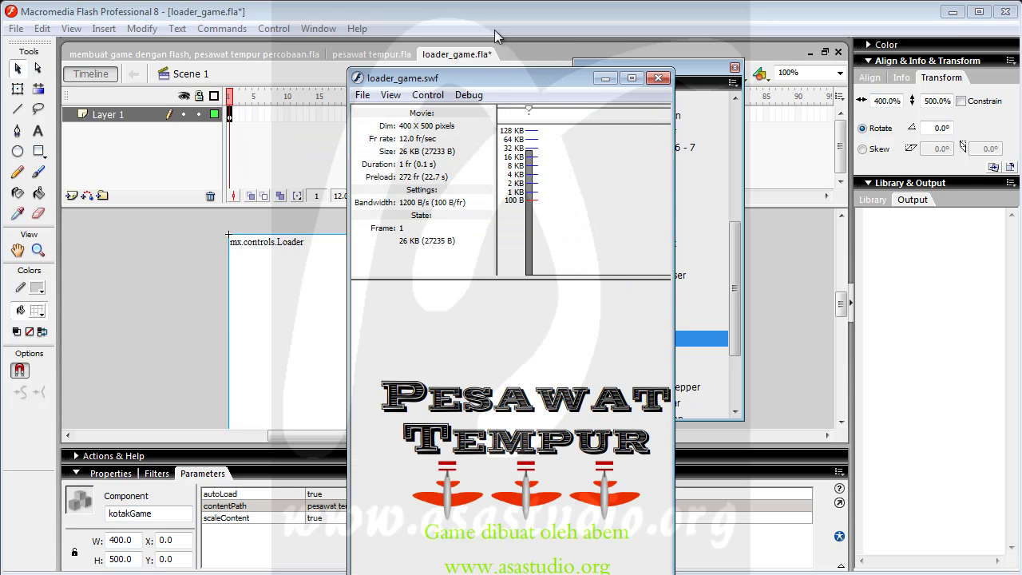
pyautogui.moveTo(487, 81); pyautogui.dragTo(435, 27)
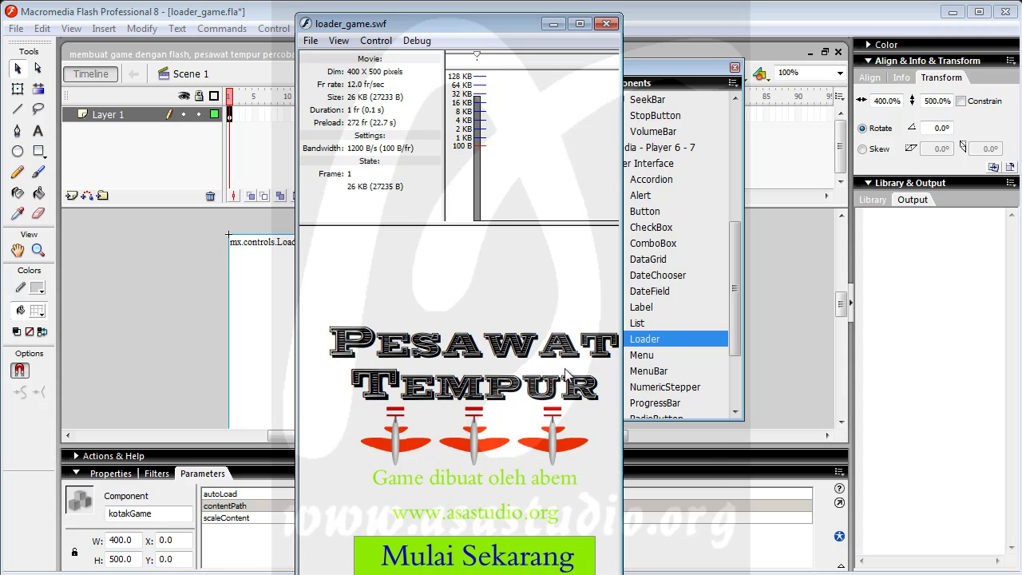
pyautogui.moveTo(621, 155); pyautogui.dragTo(713, 154)
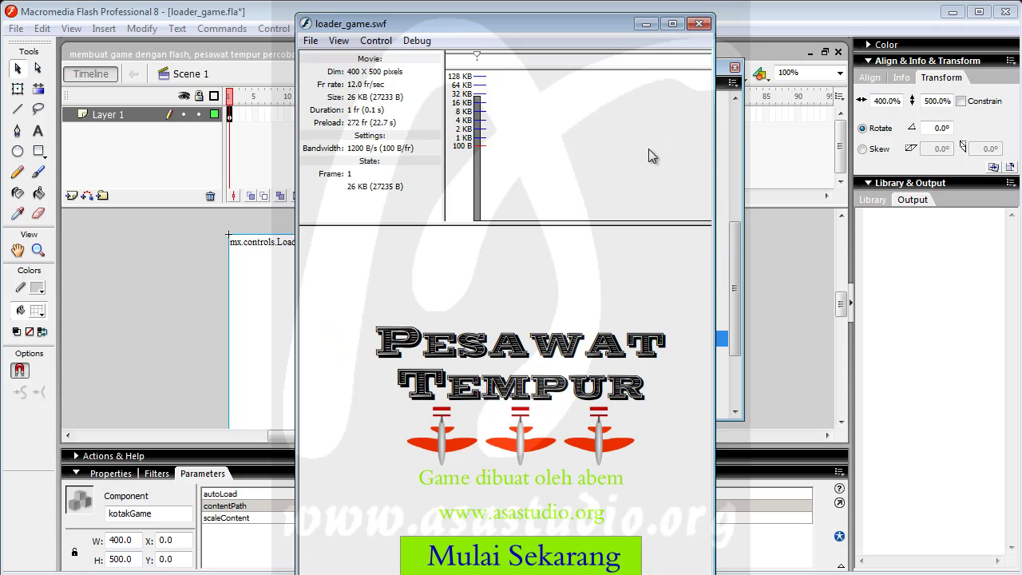
pyautogui.click(700, 23)
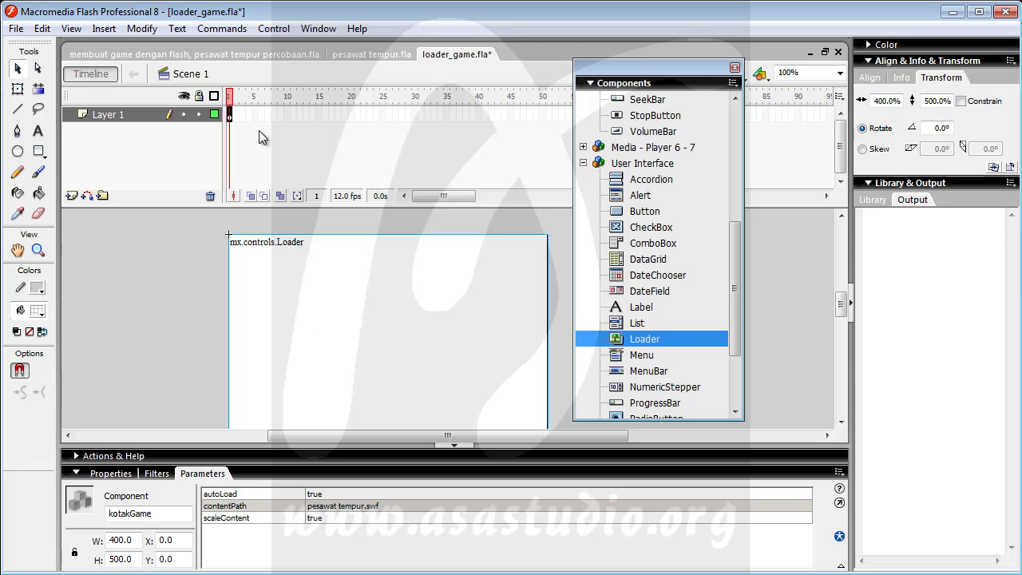
# Step: Check the document properties of pesawat tempur.fla and return to loader_game.fla
pyautogui.click(361, 55)
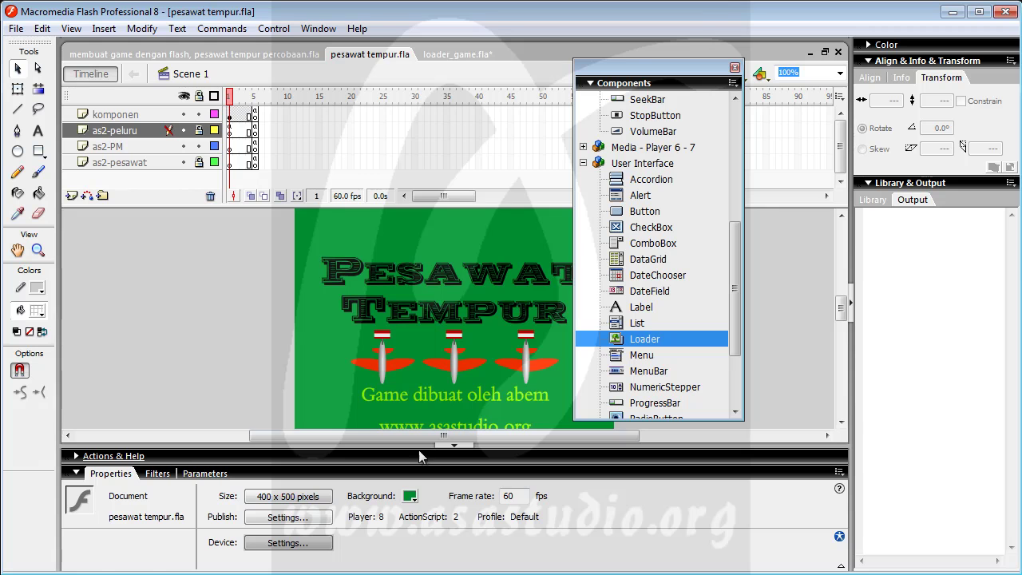
pyautogui.click(463, 55)
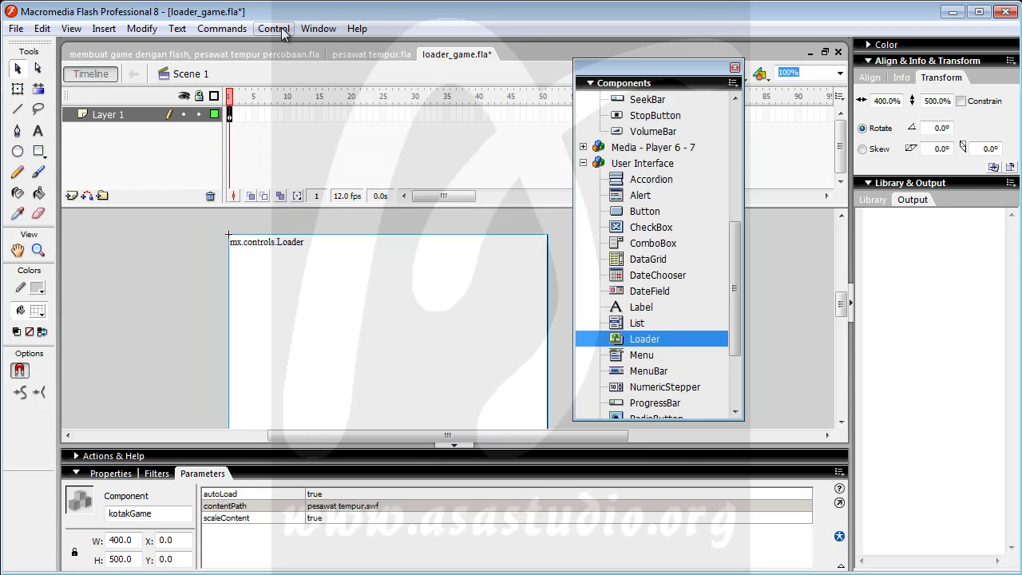
# Step: Test the loader_game movie, widen the preview window to inspect how the loaded game is scaled, and close it
pyautogui.click(288, 28)
pyautogui.click(303, 156)
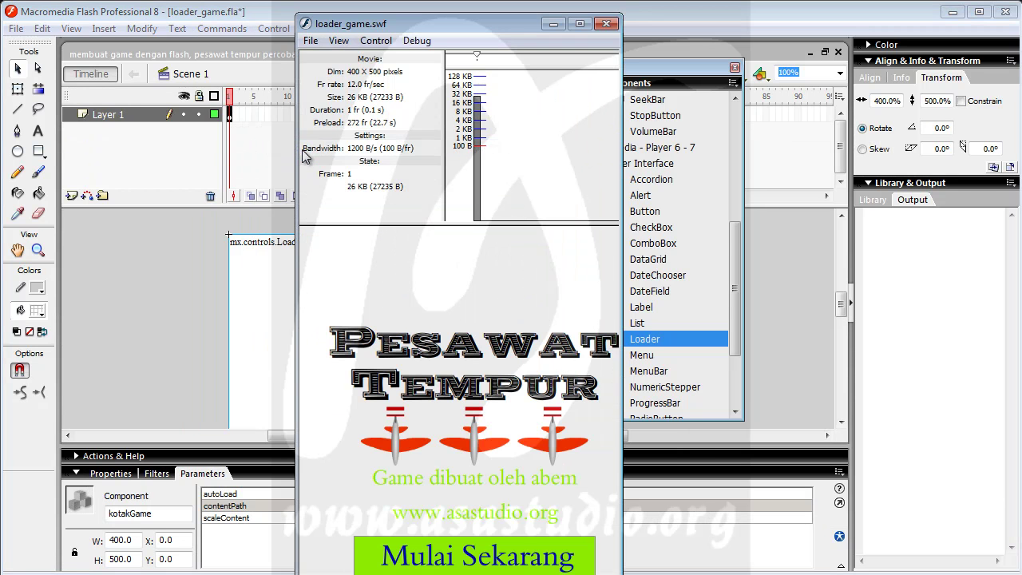
pyautogui.moveTo(621, 104)
pyautogui.mouseDown()
pyautogui.moveTo(611, 103)
pyautogui.moveTo(639, 104)
pyautogui.mouseUp()
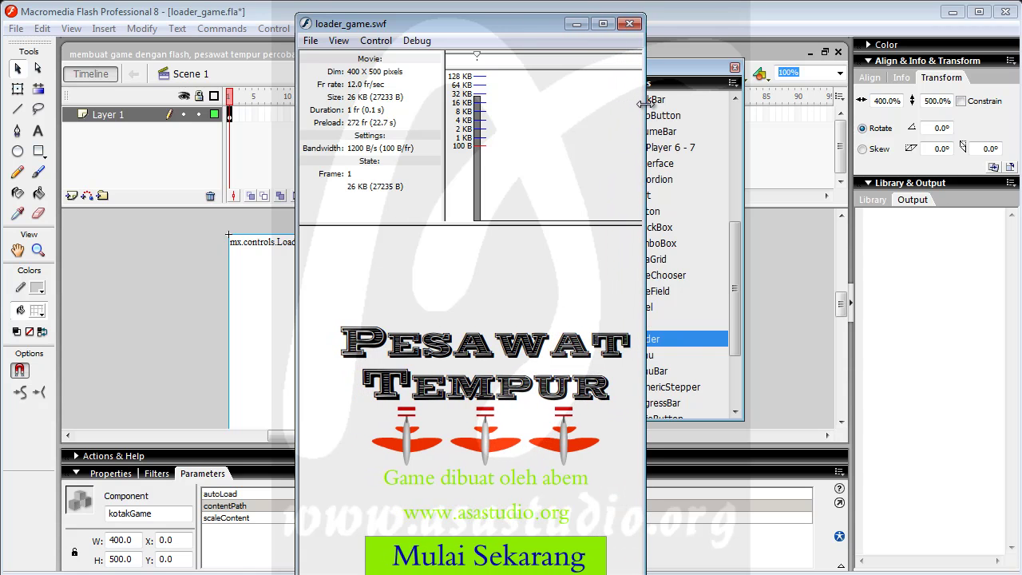
pyautogui.click(621, 23)
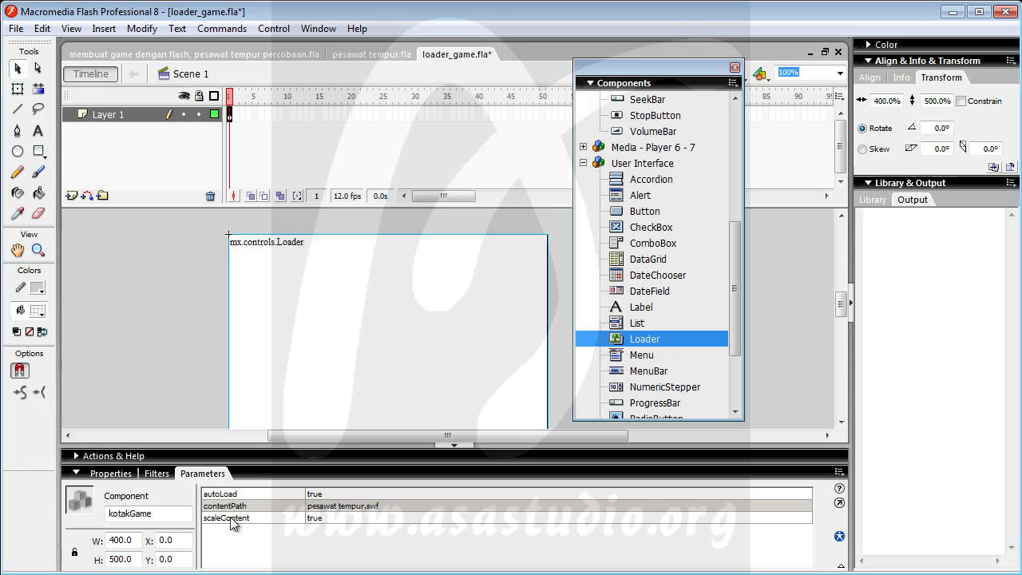
# Step: Set the Loader's scaleContent to false, test the movie to view the game at its own scale, and close the preview
pyautogui.click(324, 517)
pyautogui.click(807, 517)
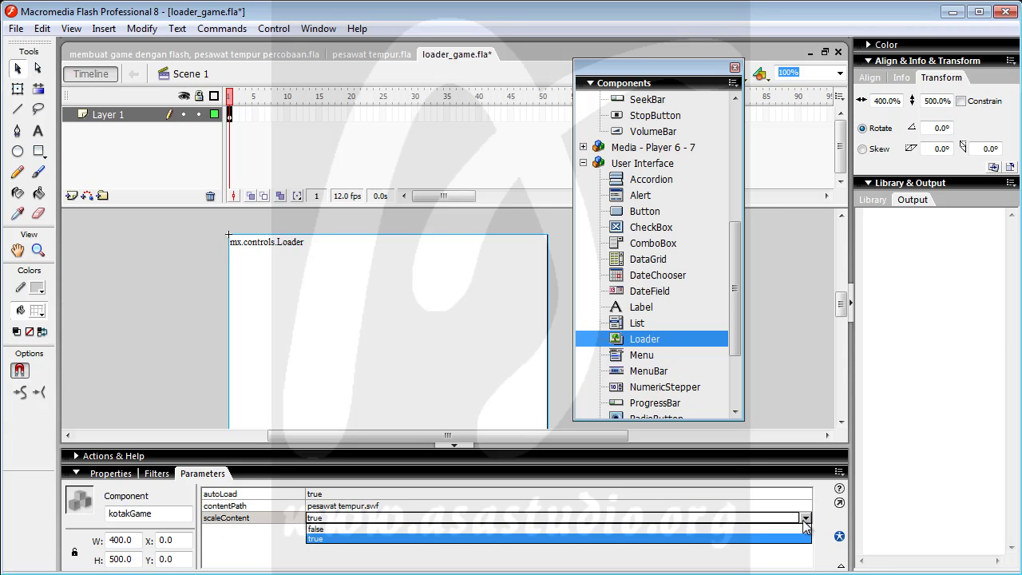
pyautogui.click(794, 536)
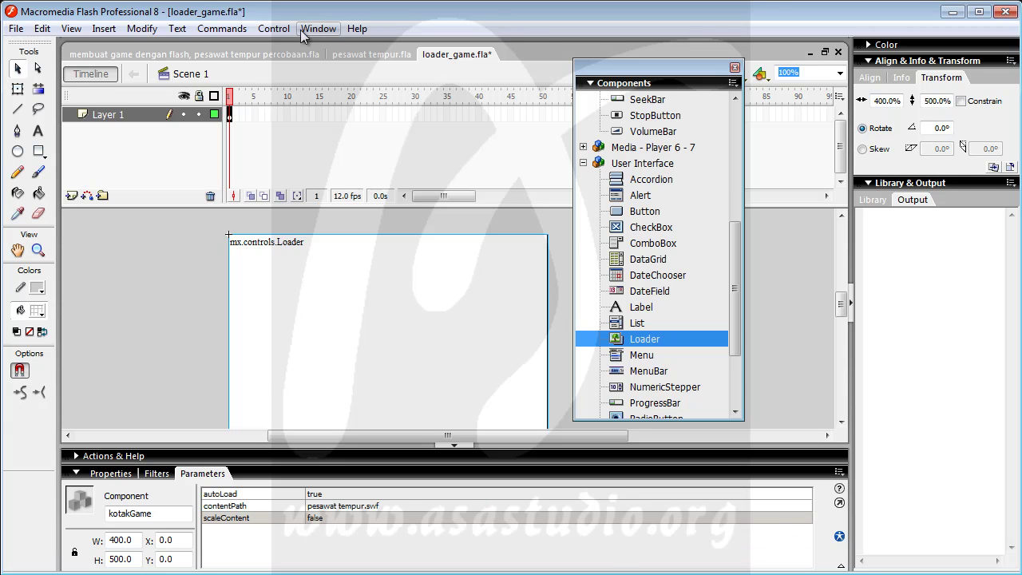
pyautogui.click(270, 28)
pyautogui.click(295, 156)
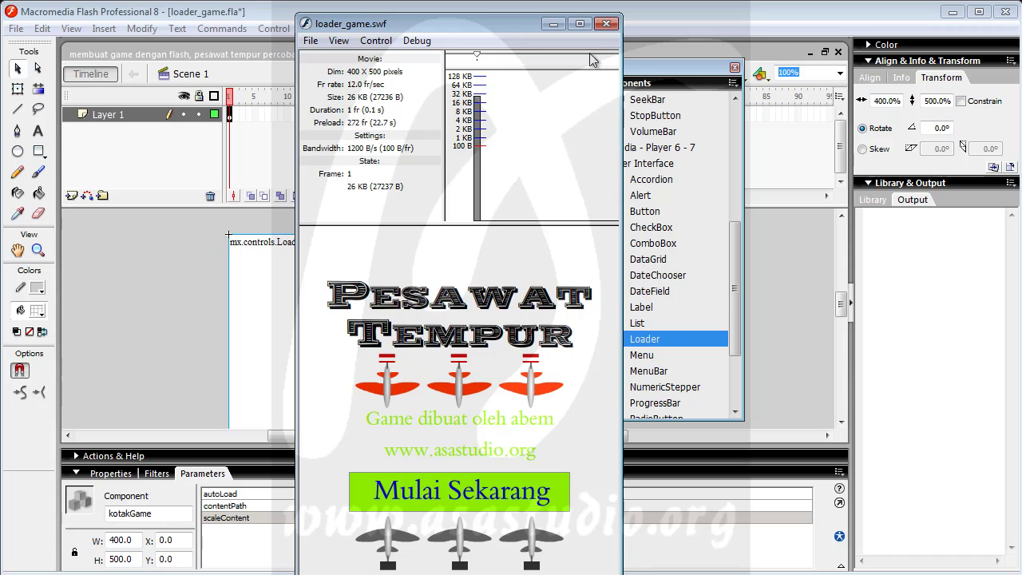
pyautogui.click(607, 23)
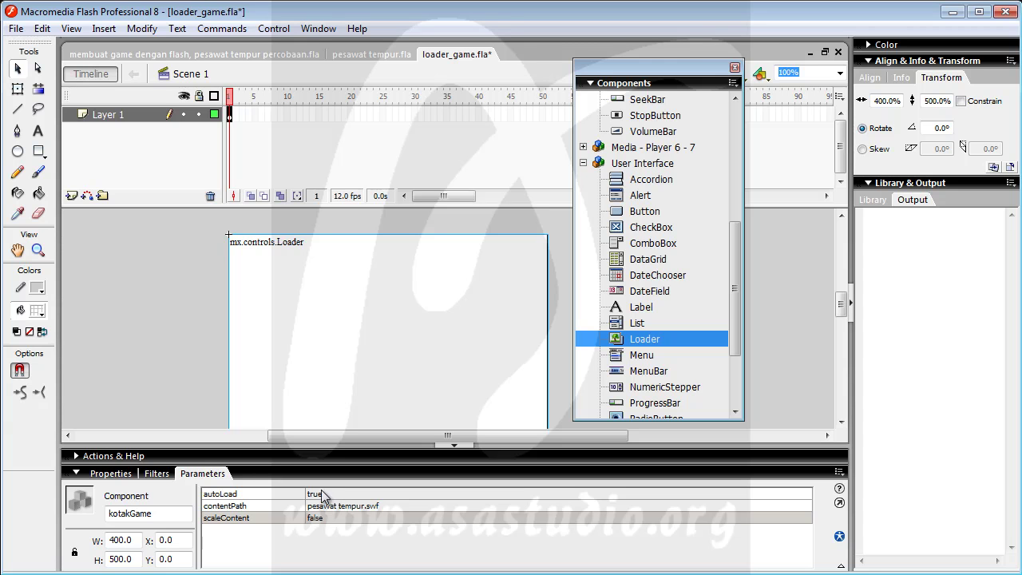
# Step: Place a ProgressBar component on the stage, set its source to kotakGame, and check that name against the Loader's instance name
pyautogui.moveTo(736, 296); pyautogui.dragTo(736, 327)
pyautogui.click(653, 324)
pyautogui.moveTo(653, 324); pyautogui.dragTo(403, 367)
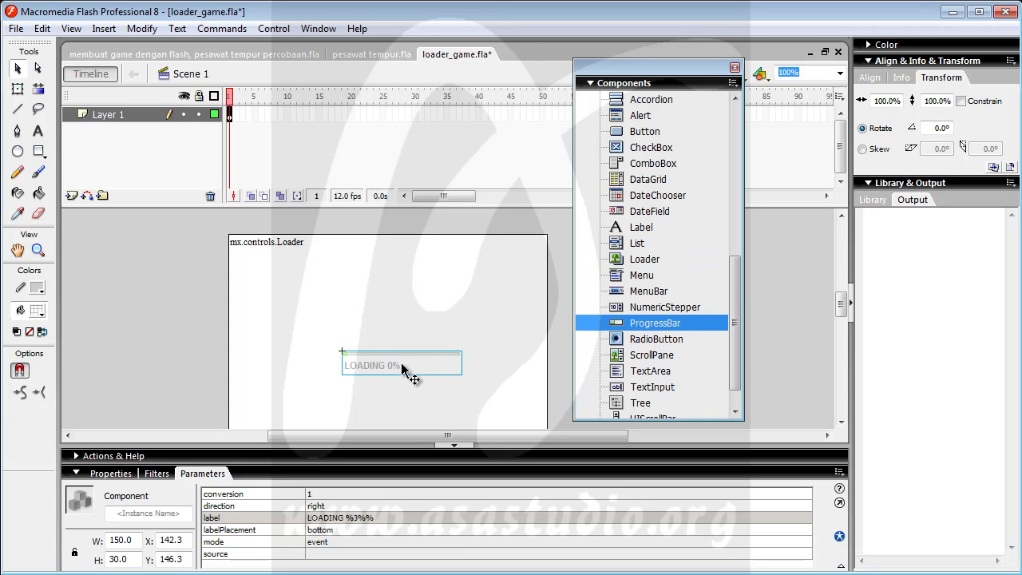
pyautogui.click(316, 551)
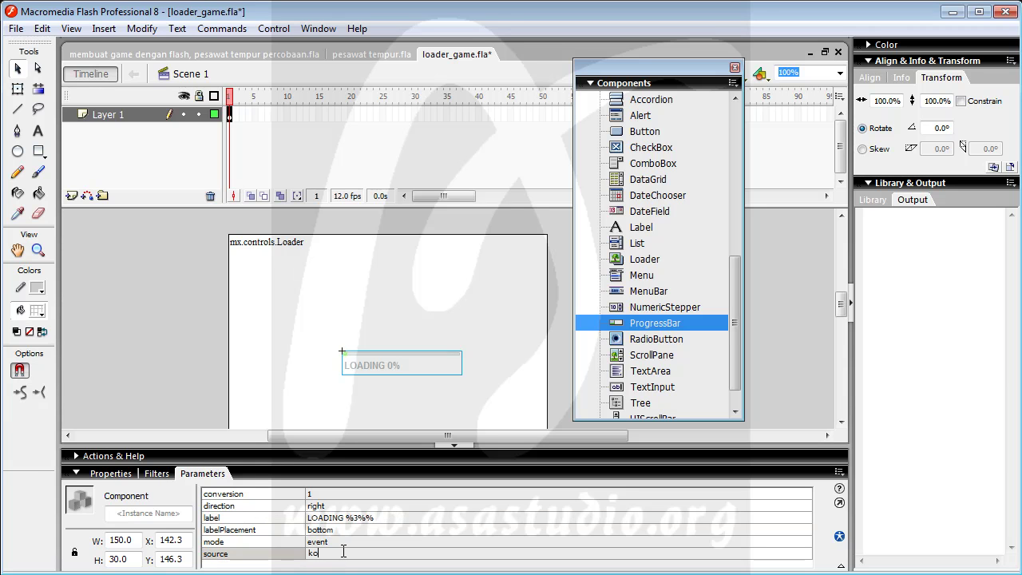
pyautogui.write('kotakGame')
pyautogui.click(274, 319)
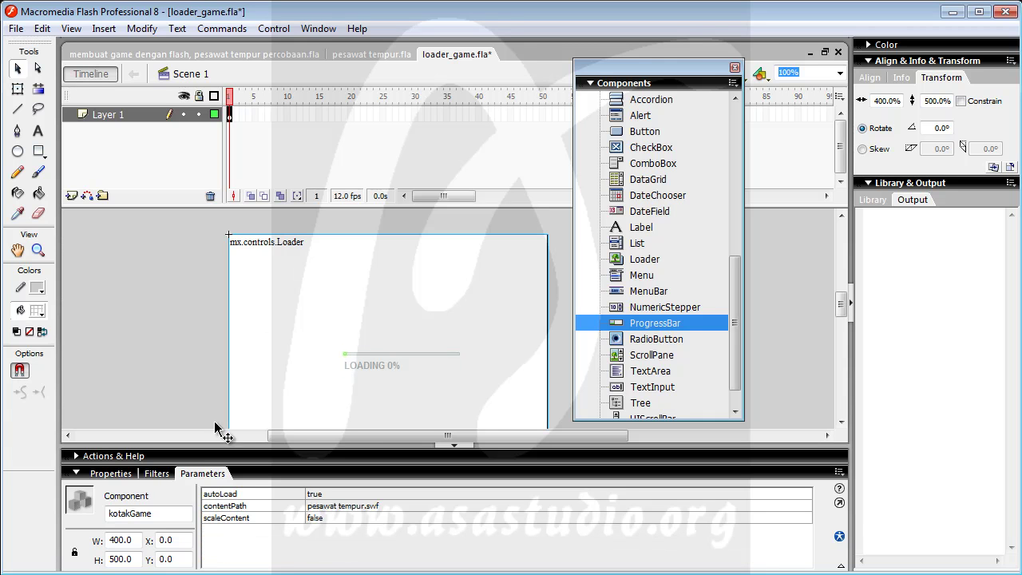
pyautogui.press('Return')
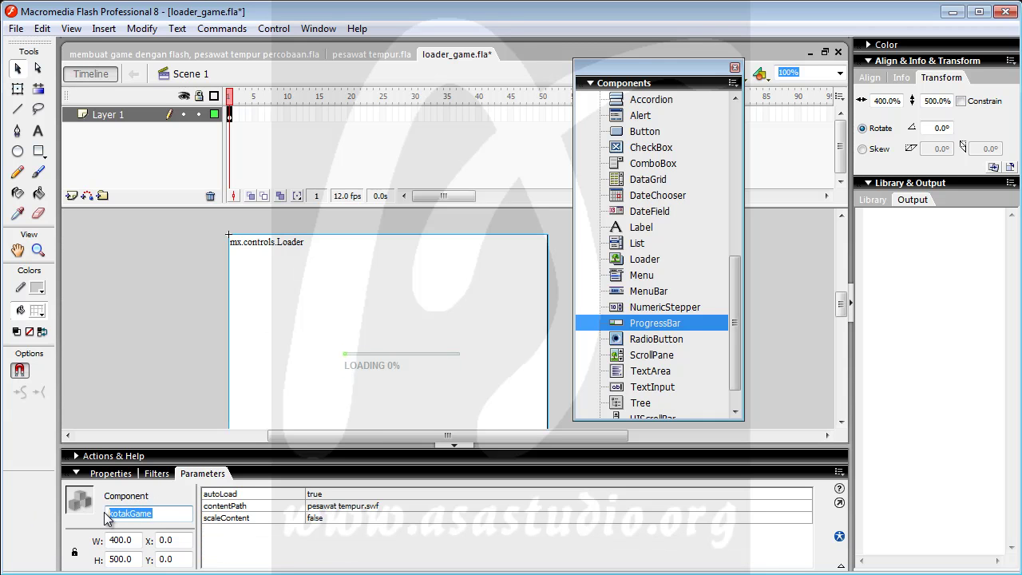
# Step: Test the loader_game movie and set the preview's simulated download bandwidth to 2400 B/s
pyautogui.click(273, 29)
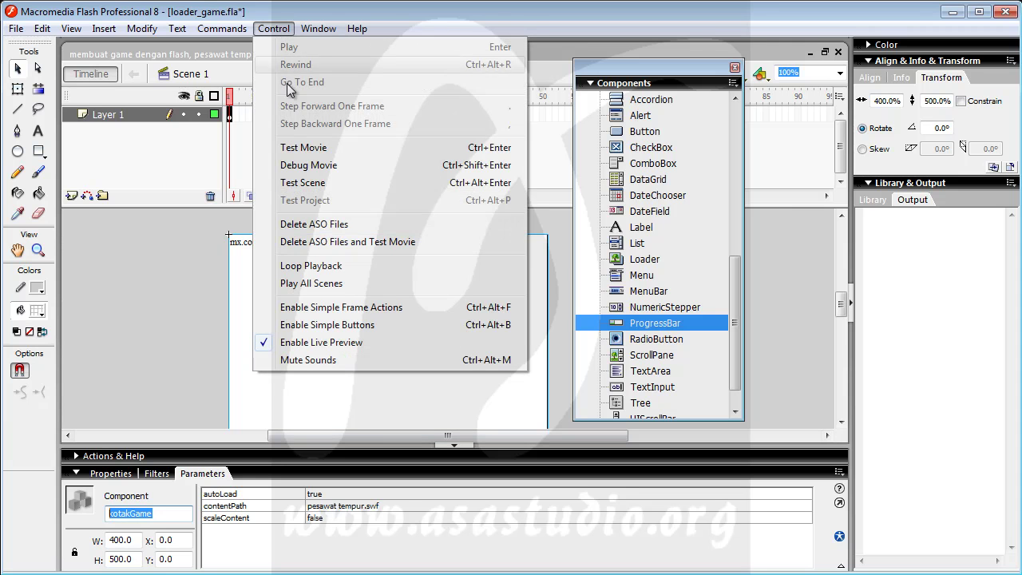
pyautogui.click(302, 148)
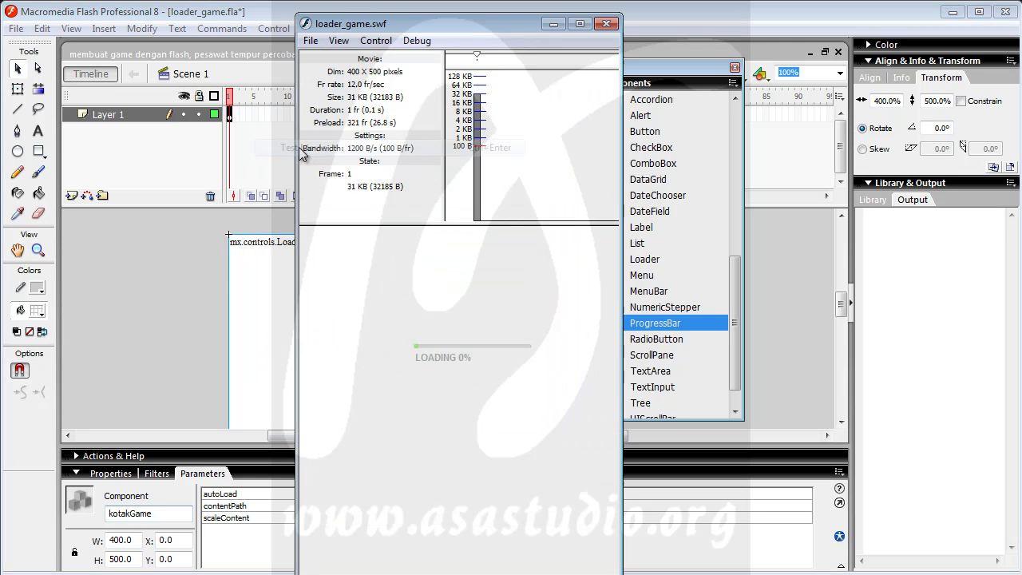
pyautogui.click(340, 41)
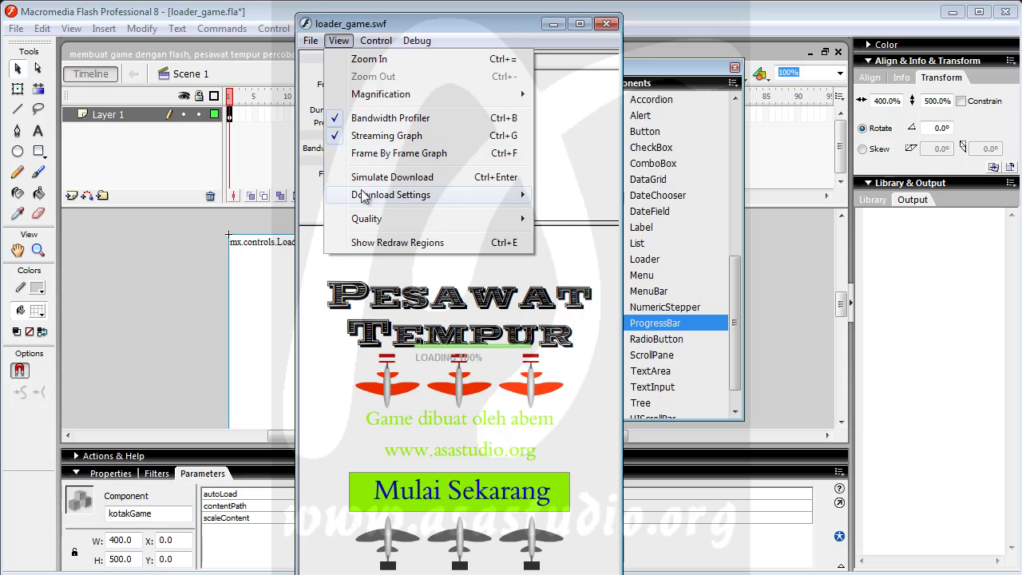
pyautogui.moveTo(403, 198)
pyautogui.click(610, 214)
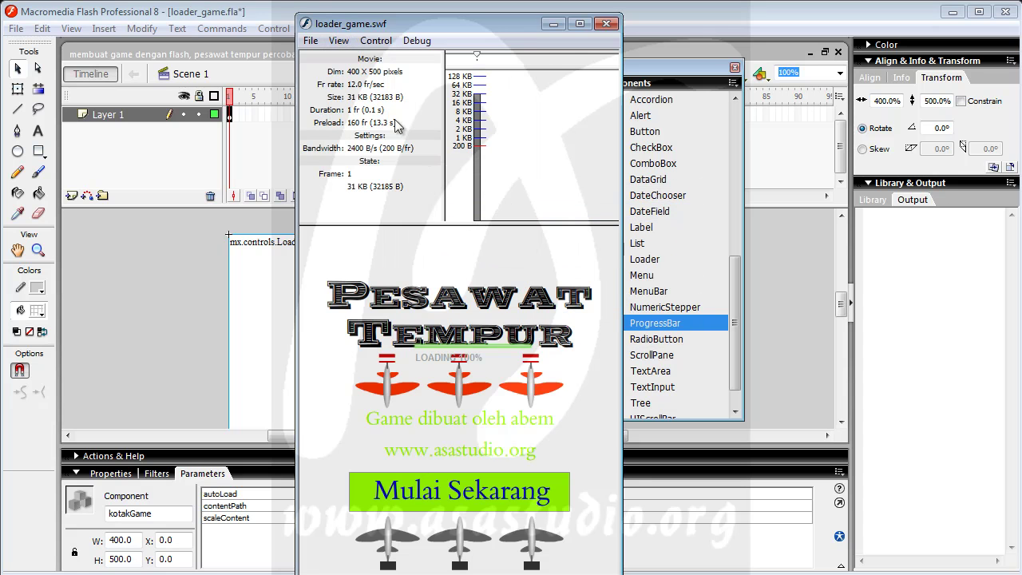
# Step: Simulate the download to watch the ProgressBar fill while the game loads, and close the preview
pyautogui.click(339, 41)
pyautogui.click(392, 177)
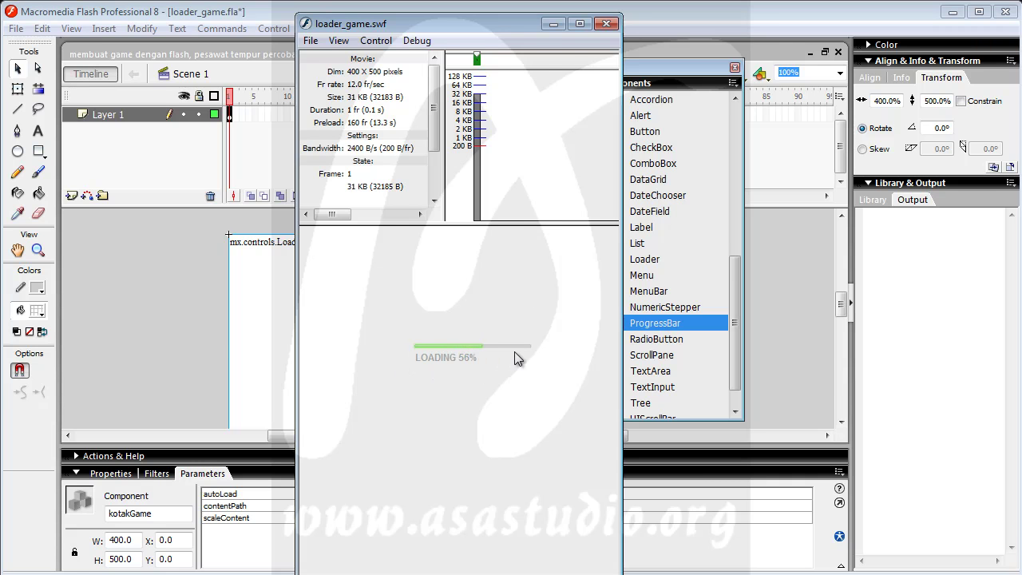
pyautogui.click(606, 23)
# Step: Close the Components window and centre the ProgressBar horizontally and vertically on the stage
pyautogui.moveTo(581, 322); pyautogui.dragTo(400, 359)
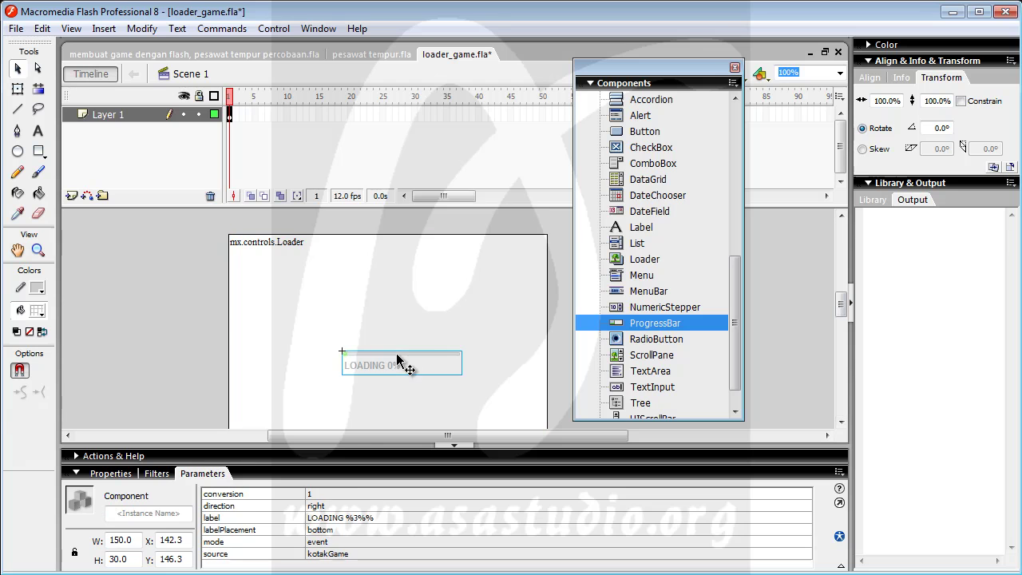
pyautogui.click(735, 69)
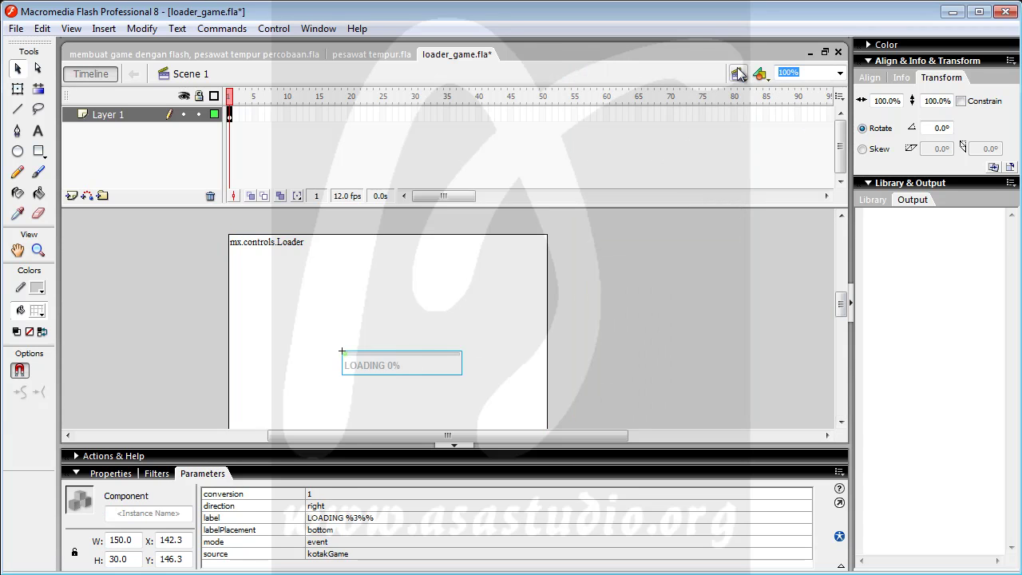
pyautogui.click(875, 83)
pyautogui.click(888, 109)
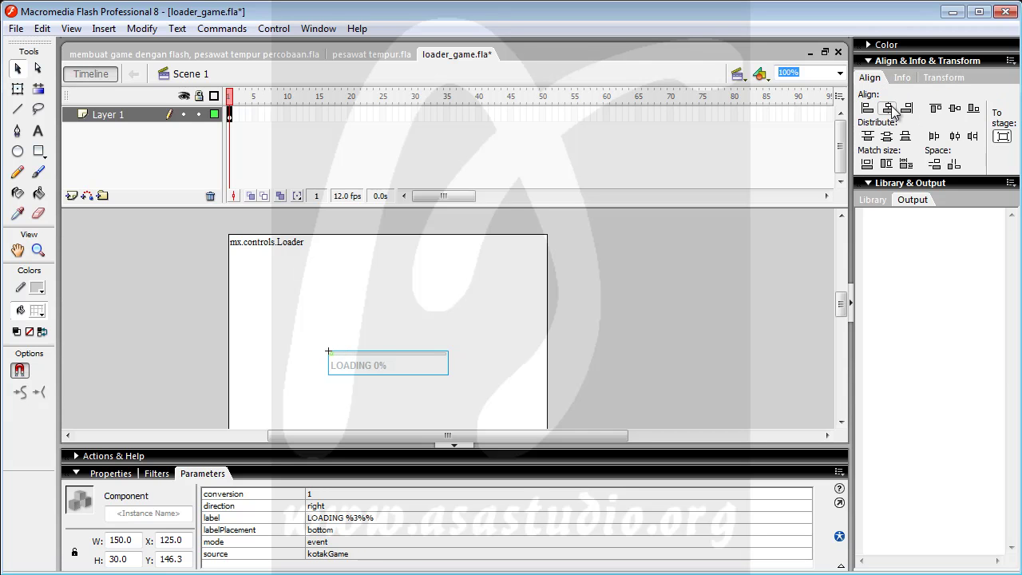
pyautogui.click(955, 107)
pyautogui.moveTo(845, 306); pyautogui.dragTo(845, 319)
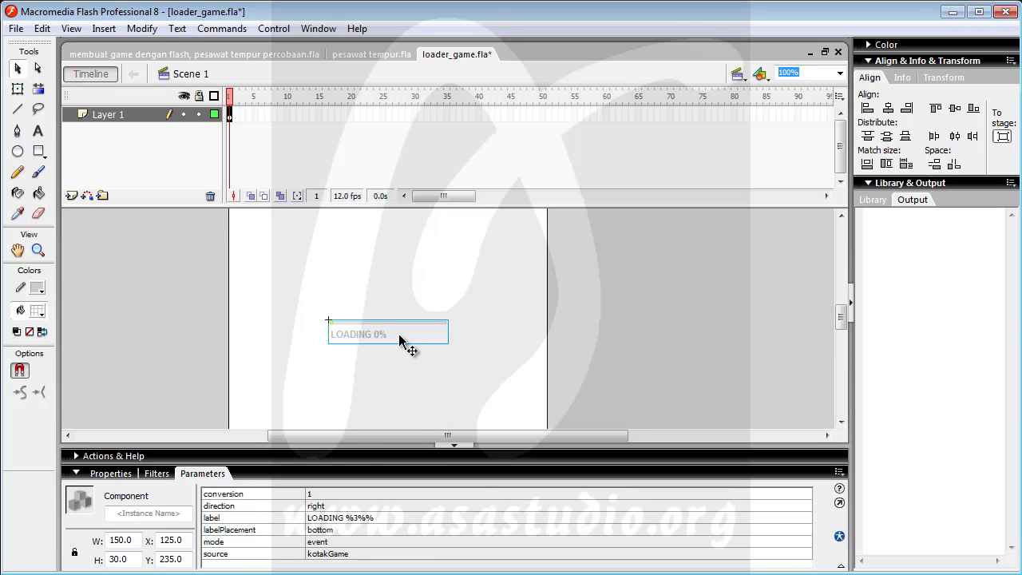
# Step: Stretch the ProgressBar with Free Transform to about 337 px wide and 31 px high, and re-centre it on the stage
pyautogui.click(18, 89)
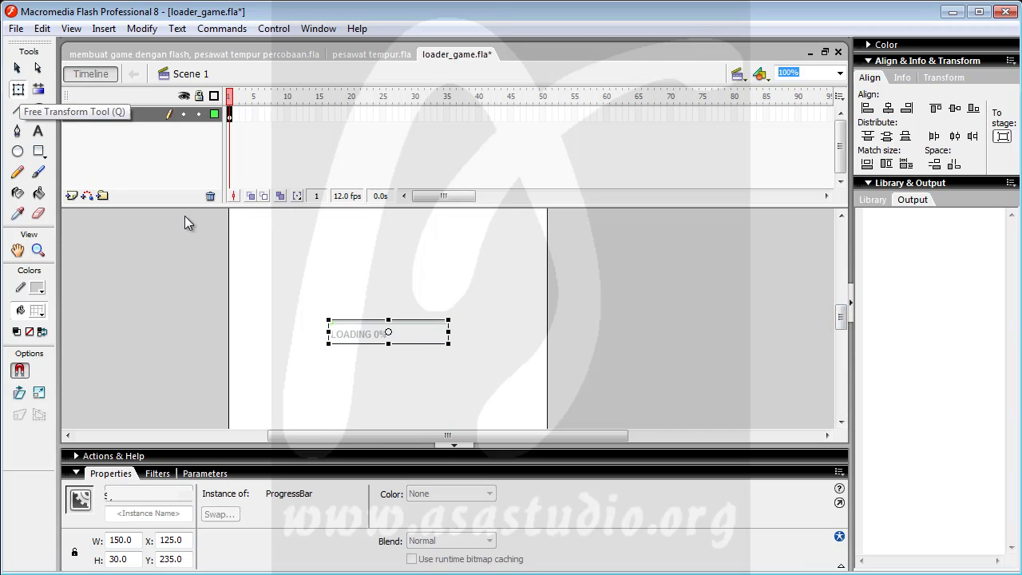
pyautogui.moveTo(456, 332); pyautogui.dragTo(549, 330)
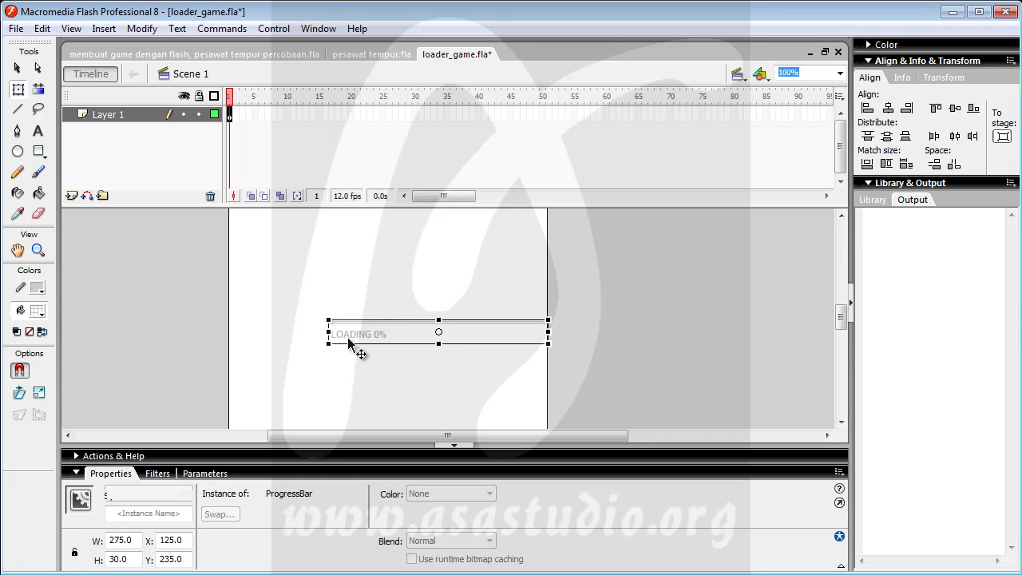
pyautogui.moveTo(329, 332); pyautogui.dragTo(278, 332)
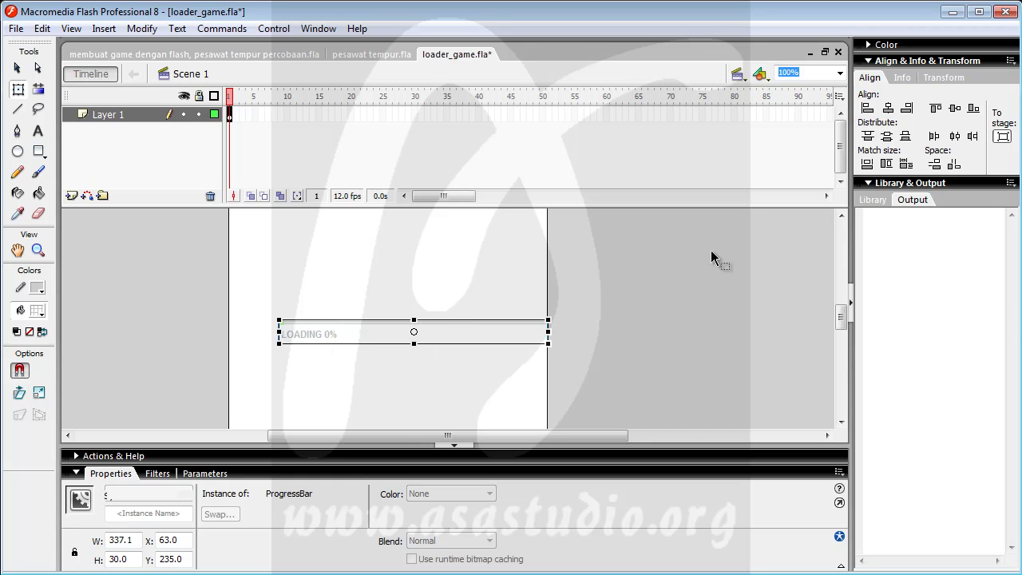
pyautogui.click(887, 108)
pyautogui.moveTo(388, 345)
pyautogui.mouseDown()
pyautogui.moveTo(388, 395)
pyautogui.moveTo(389, 329)
pyautogui.moveTo(389, 344)
pyautogui.mouseUp()
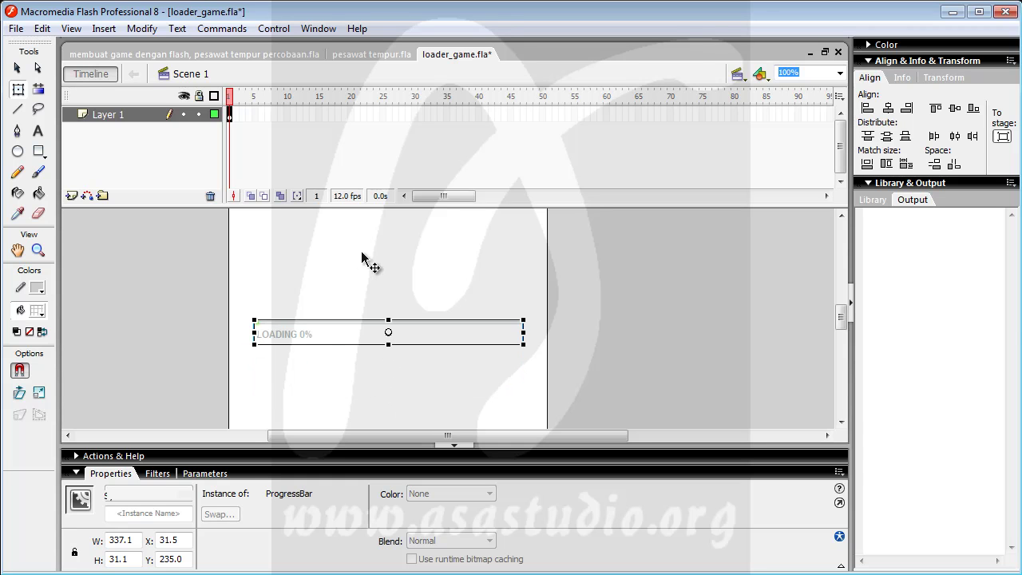
pyautogui.click(958, 111)
# Step: Test the movie, simulate the download to check the widened ProgressBar, and close the preview
pyautogui.click(268, 30)
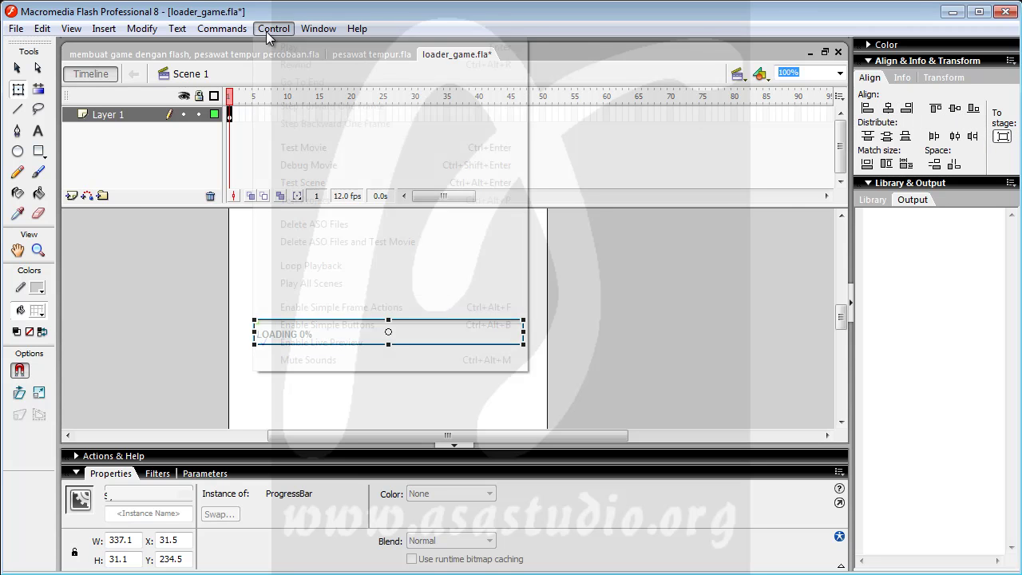
pyautogui.click(278, 150)
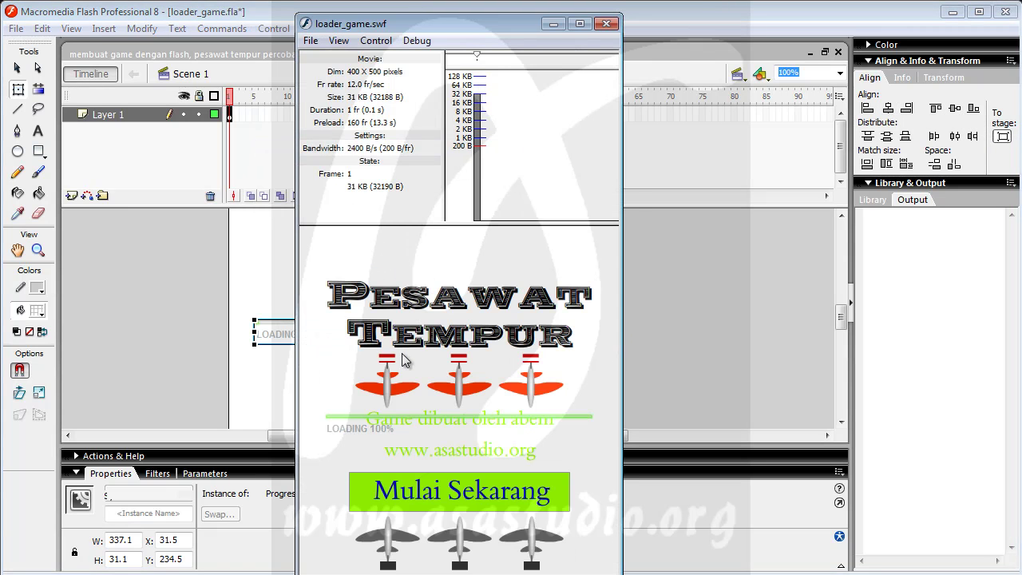
pyautogui.click(342, 41)
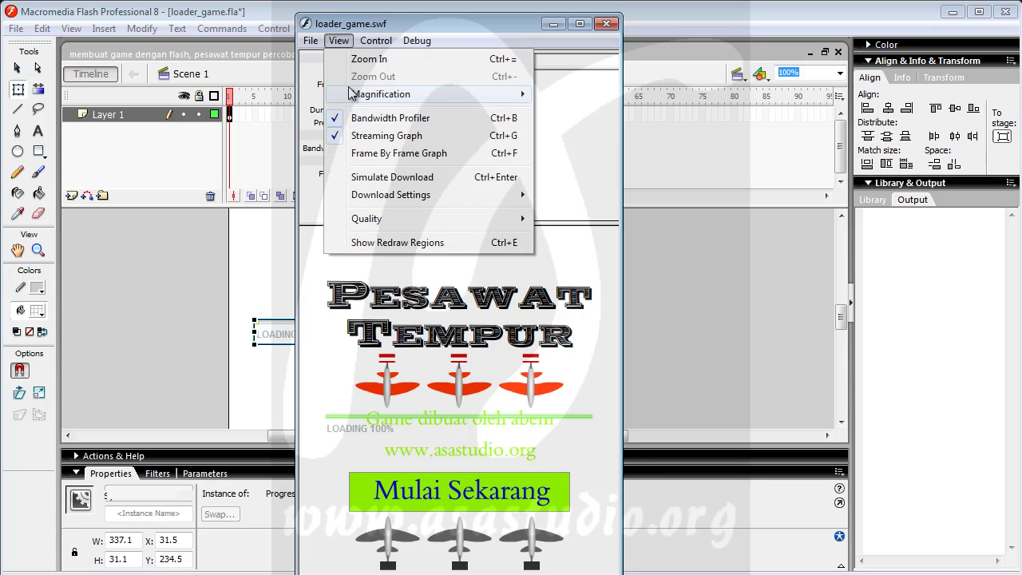
pyautogui.click(372, 177)
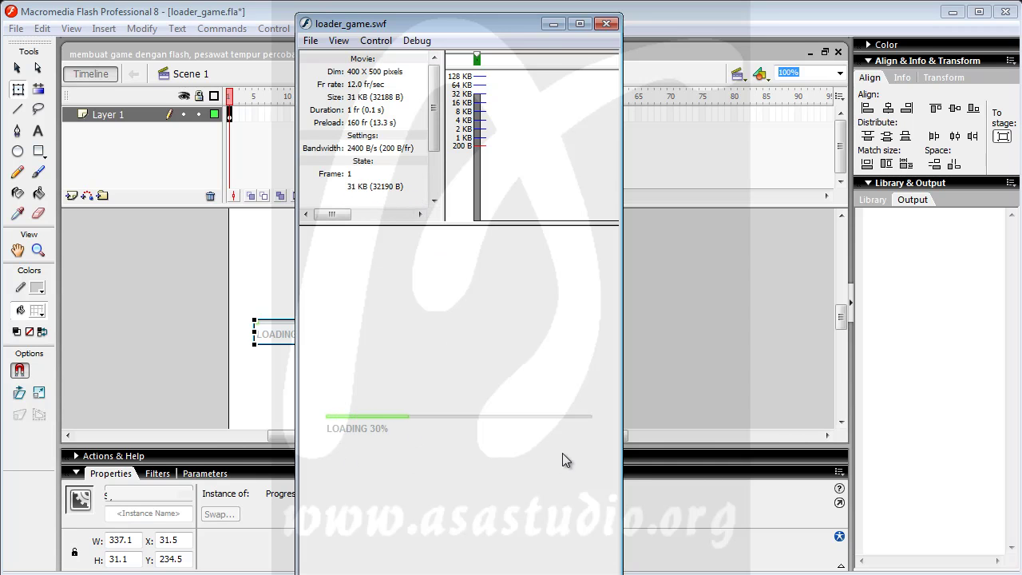
pyautogui.click(607, 23)
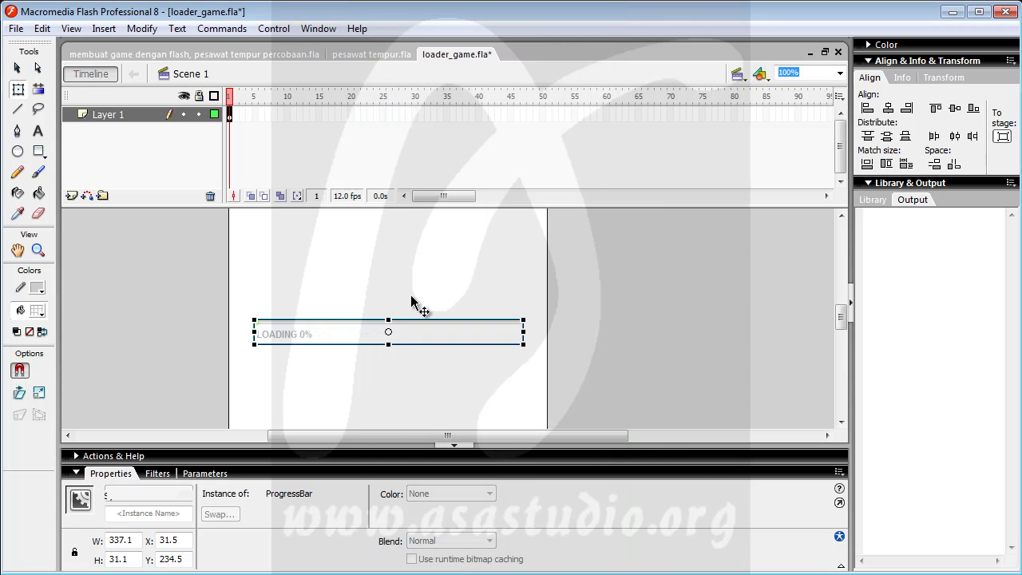
# Step: Deselect the ProgressBar and change the loader_game document's background color to dark green
pyautogui.moveTo(842, 317)
pyautogui.mouseDown()
pyautogui.moveTo(842, 297)
pyautogui.moveTo(844, 315)
pyautogui.mouseUp()
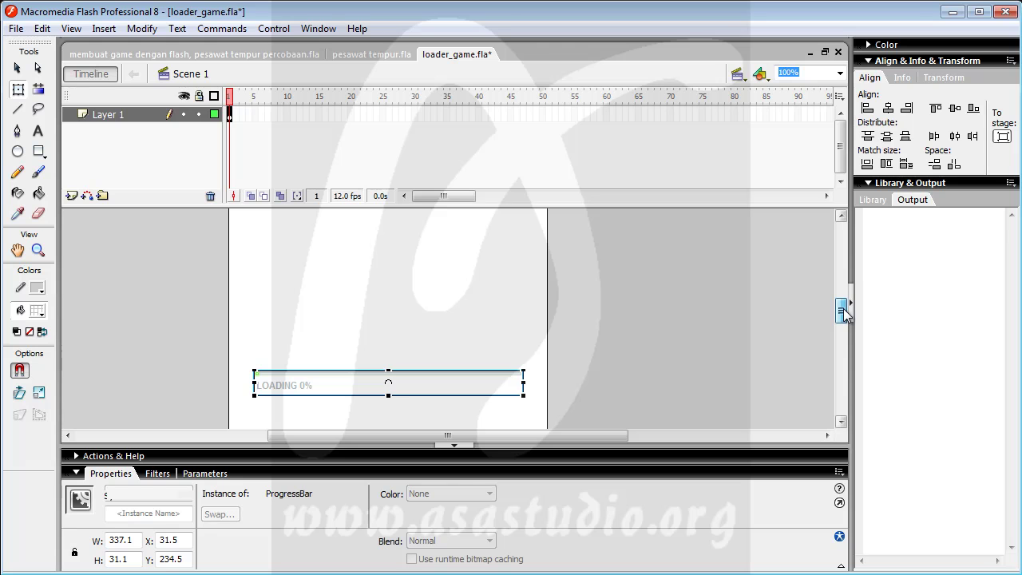
pyautogui.click(192, 314)
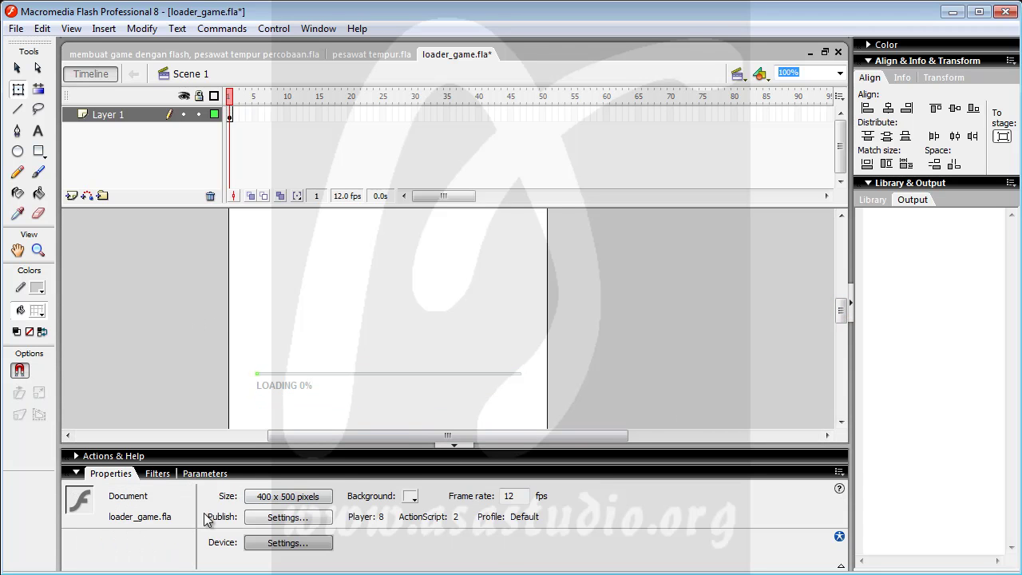
pyautogui.click(412, 498)
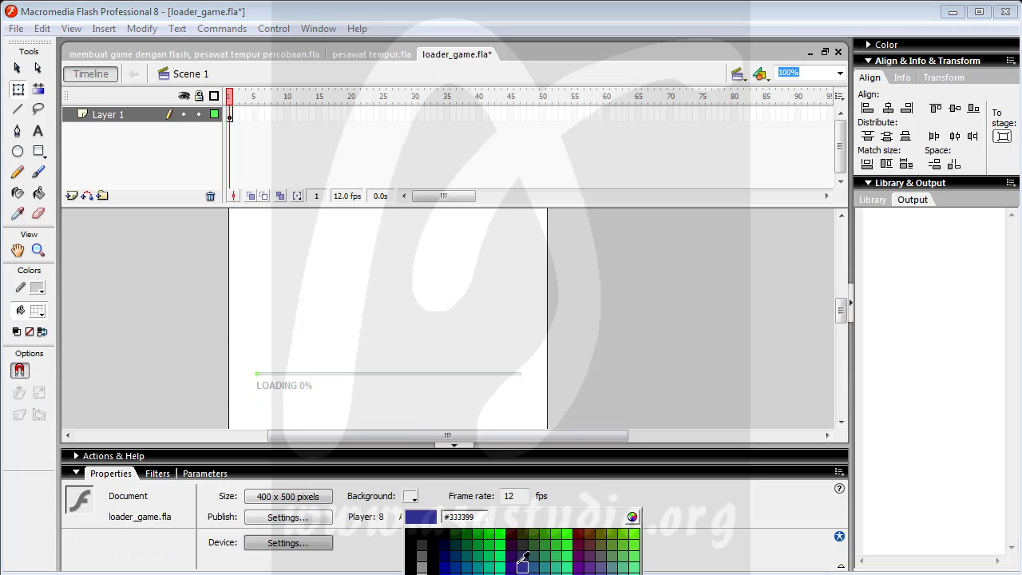
pyautogui.click(484, 554)
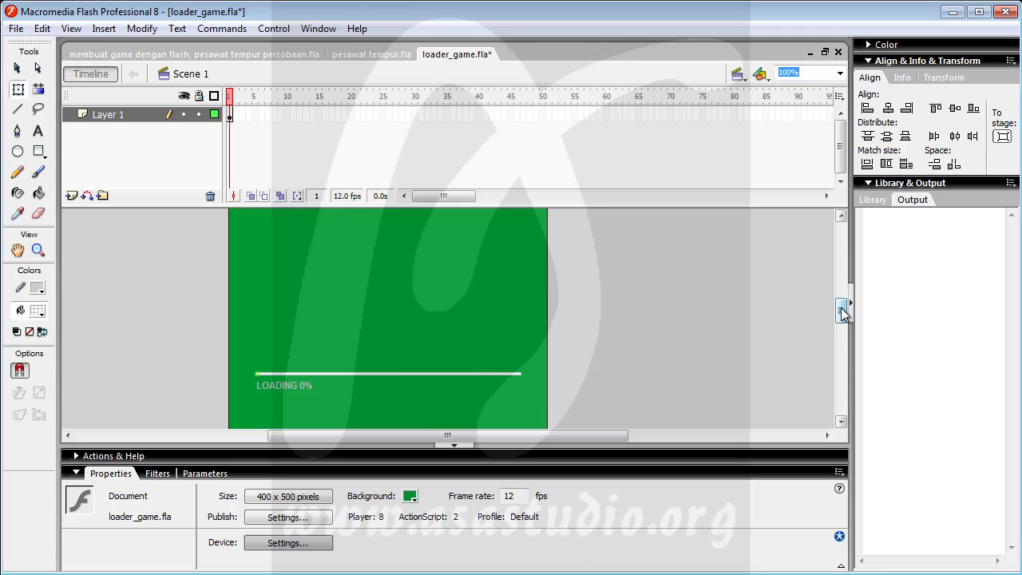
# Step: Add the static text "ASA Studio" on the stage above the ProgressBar with the Text tool
pyautogui.scroll(1, 839, 302)
pyautogui.scroll(-1, 839, 303)
pyautogui.click(38, 131)
pyautogui.click(300, 254)
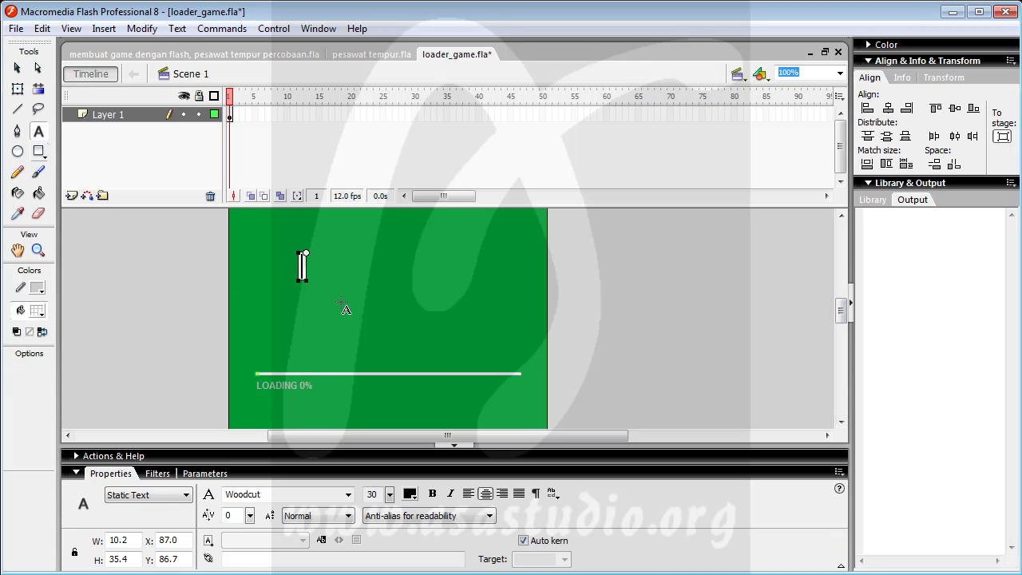
pyautogui.write('ASA')
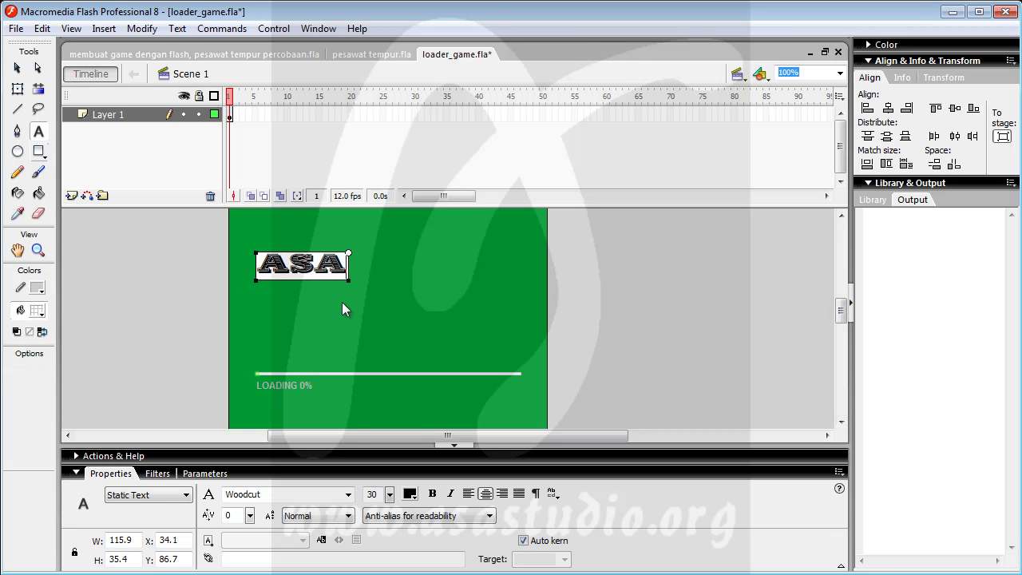
pyautogui.write(' Studio')
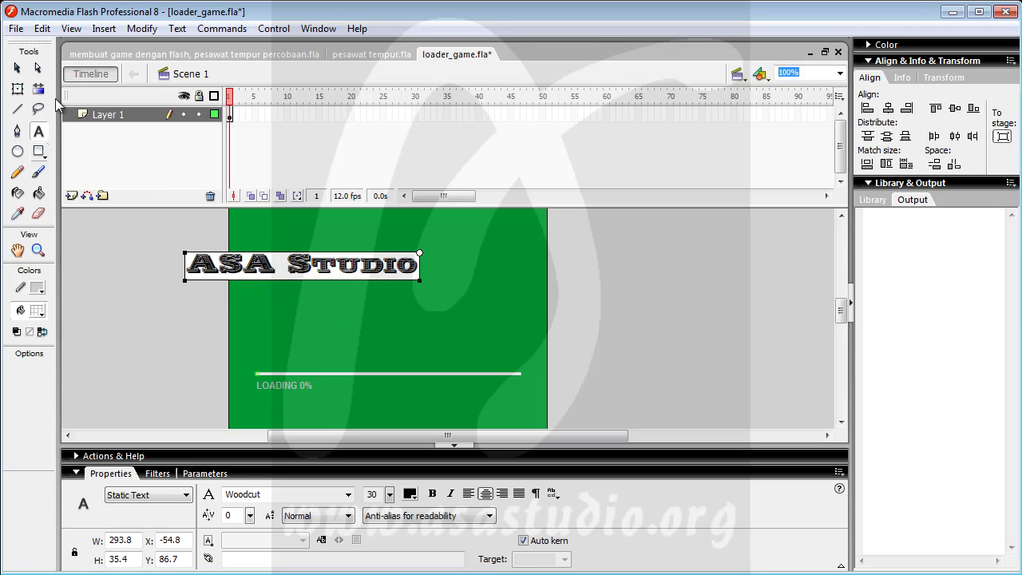
# Step: Change the font of the "ASA Studio" text to Vivian
pyautogui.click(17, 68)
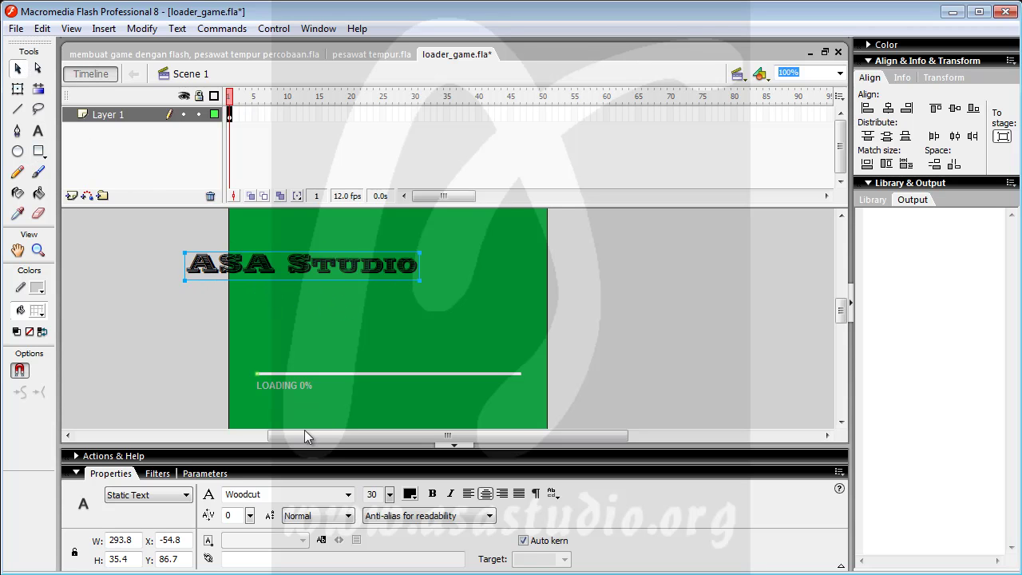
pyautogui.click(348, 494)
pyautogui.click(281, 356)
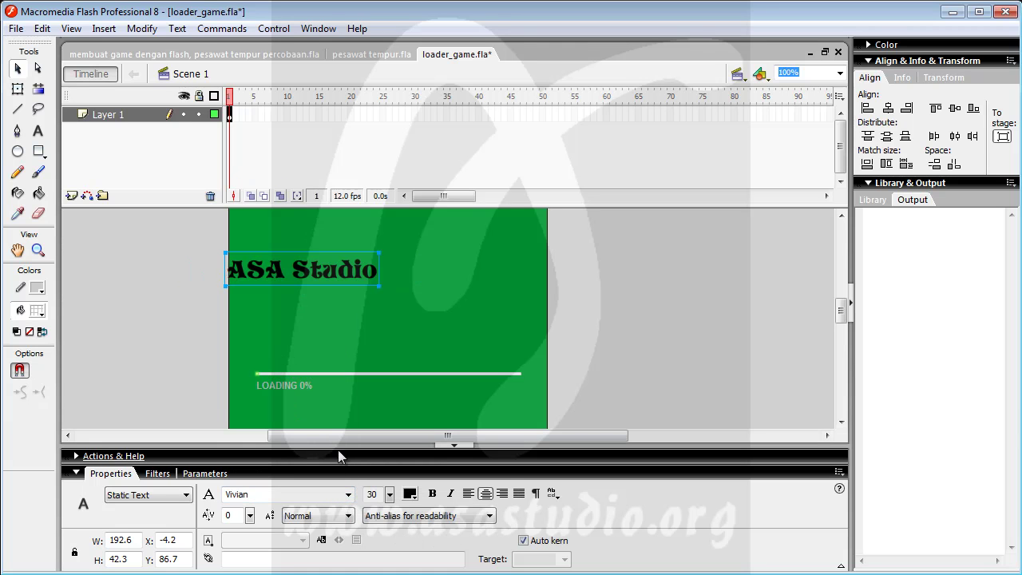
# Step: Extend the title to "ASA Studio Game" and add a second line reading "Pesawat Tempur"
pyautogui.doubleClick(367, 270)
pyautogui.write('Game')
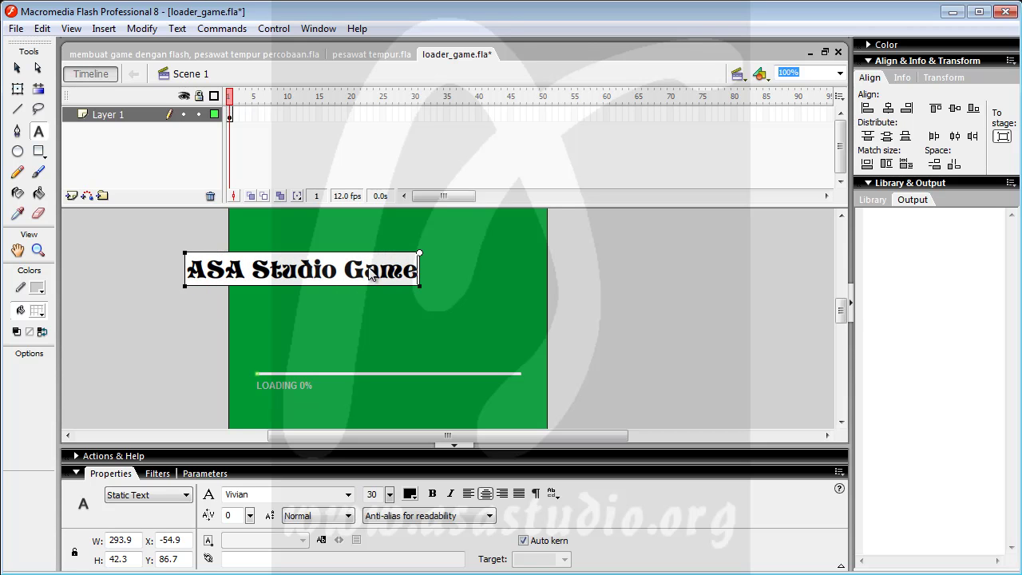
pyautogui.press('Return')
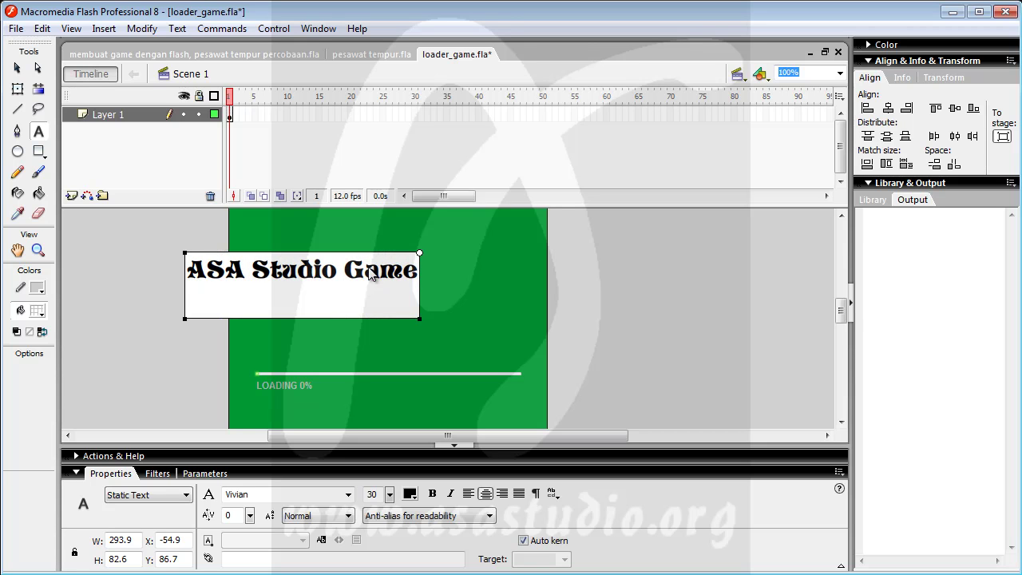
pyautogui.write('Pesa')
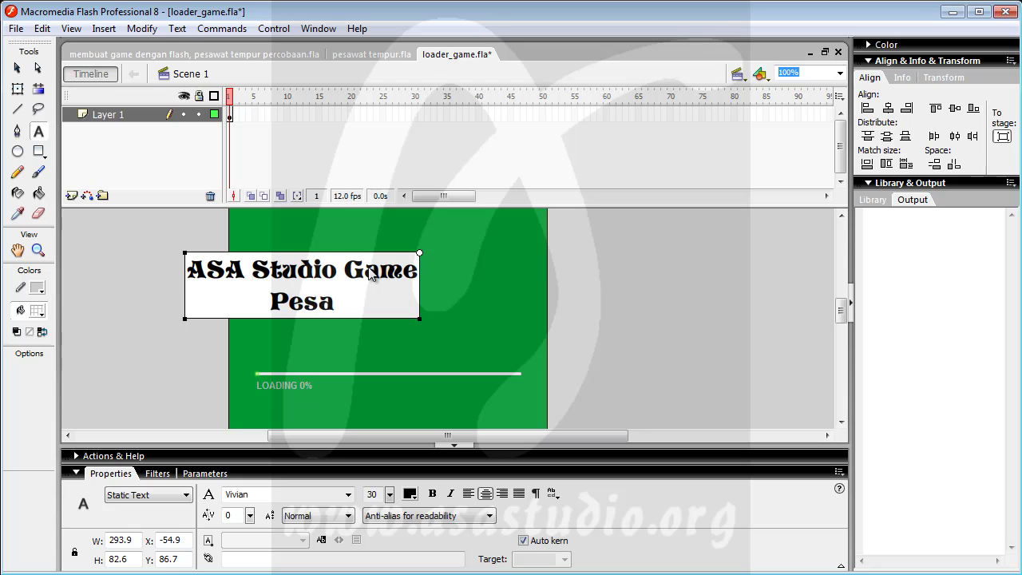
pyautogui.write('wat Tempu')
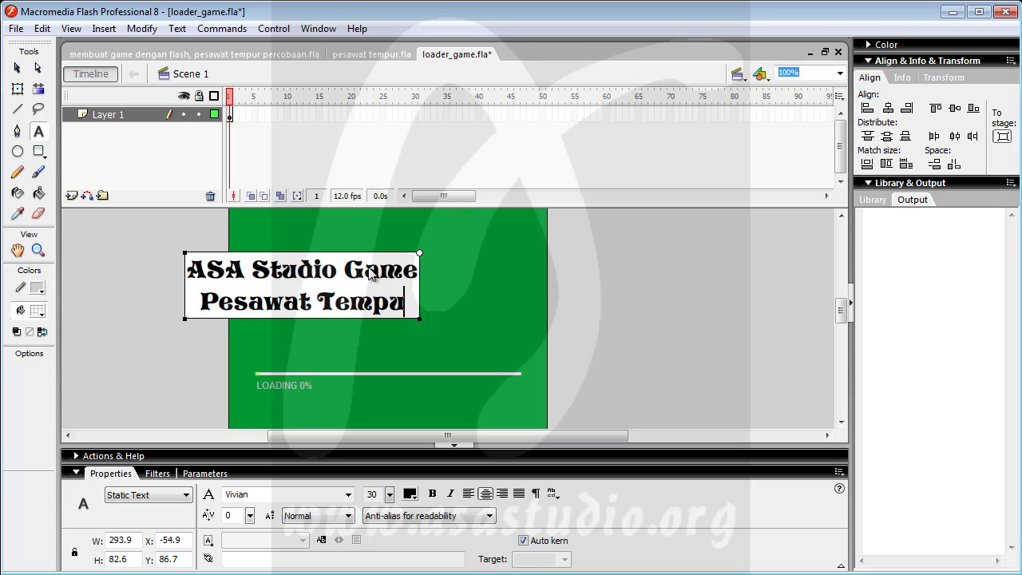
pyautogui.write('r')
# Step: Centre the title text horizontally on the stage and nudge it down to about Y 128.7, just above the ProgressBar
pyautogui.click(17, 69)
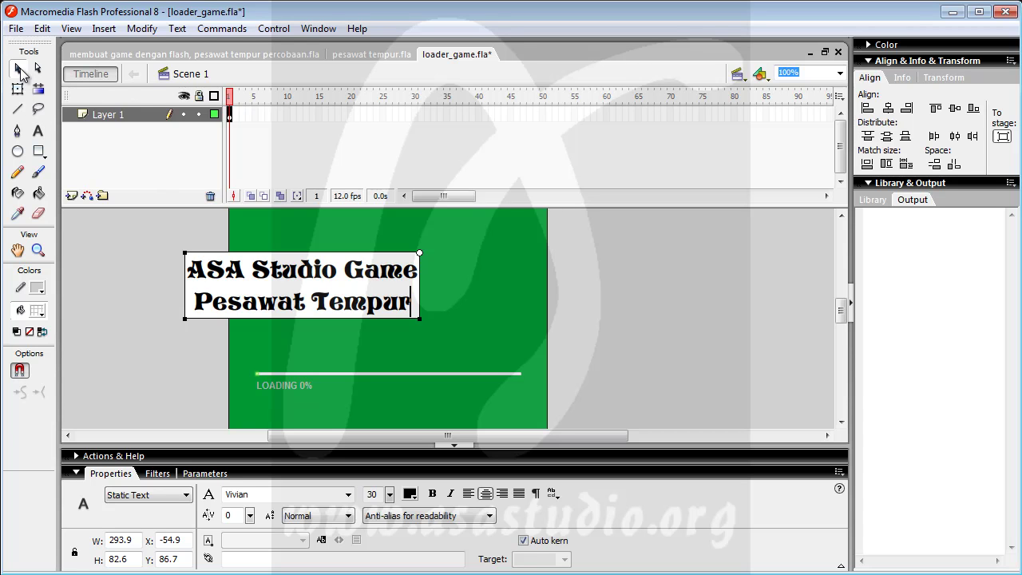
pyautogui.click(888, 108)
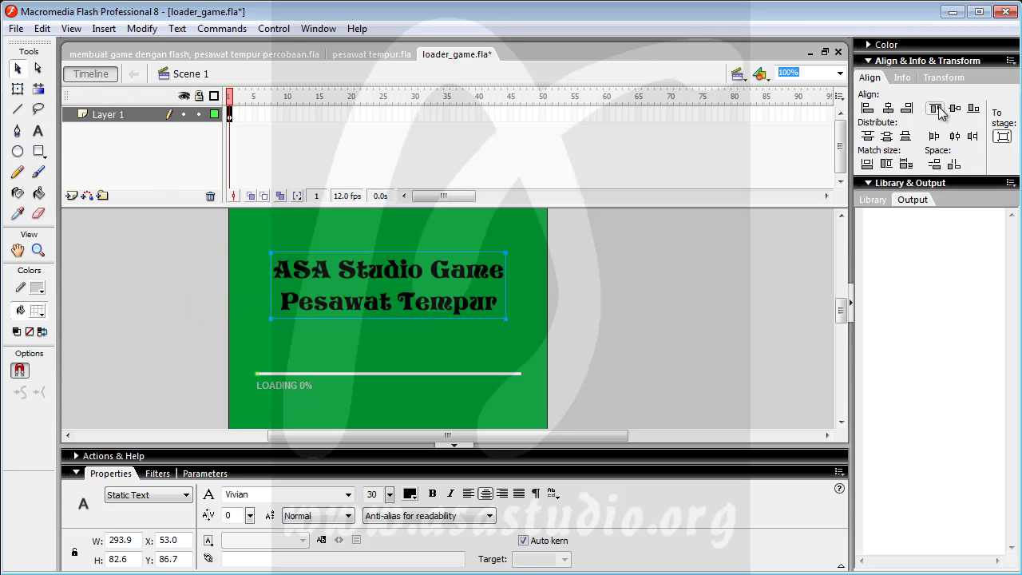
pyautogui.press('Down')
pyautogui.press('Down')
pyautogui.press('Down')
pyautogui.press('Down')
pyautogui.press('Down')
pyautogui.press('Down')
pyautogui.press('Down')
pyautogui.press('Down')
pyautogui.press('Down')
pyautogui.press('Down')
pyautogui.press('Down')
pyautogui.press('Down')
pyautogui.press('Down')
pyautogui.press('Down')
pyautogui.press('Down')
pyautogui.press('Down')
pyautogui.press('Down')
pyautogui.press('Down')
pyautogui.press('Down')
pyautogui.press('Down')
pyautogui.press('Down')
pyautogui.press('Down')
pyautogui.press('Down')
pyautogui.press('Down')
pyautogui.press('Down')
pyautogui.press('Down')
pyautogui.press('Down')
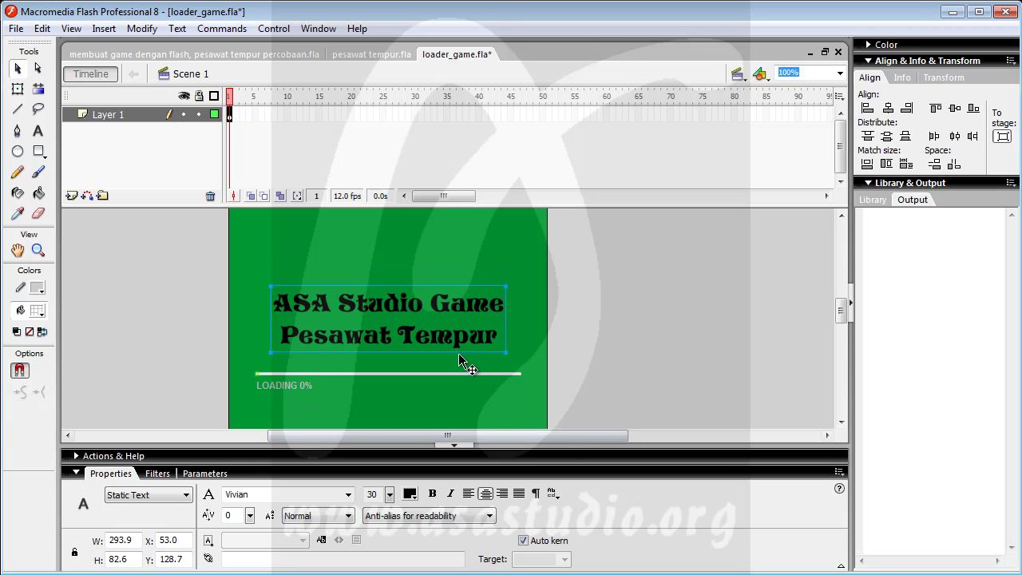
# Step: Test the movie to check how the title and ProgressBar appear with the loaded game, and close the preview
pyautogui.click(271, 29)
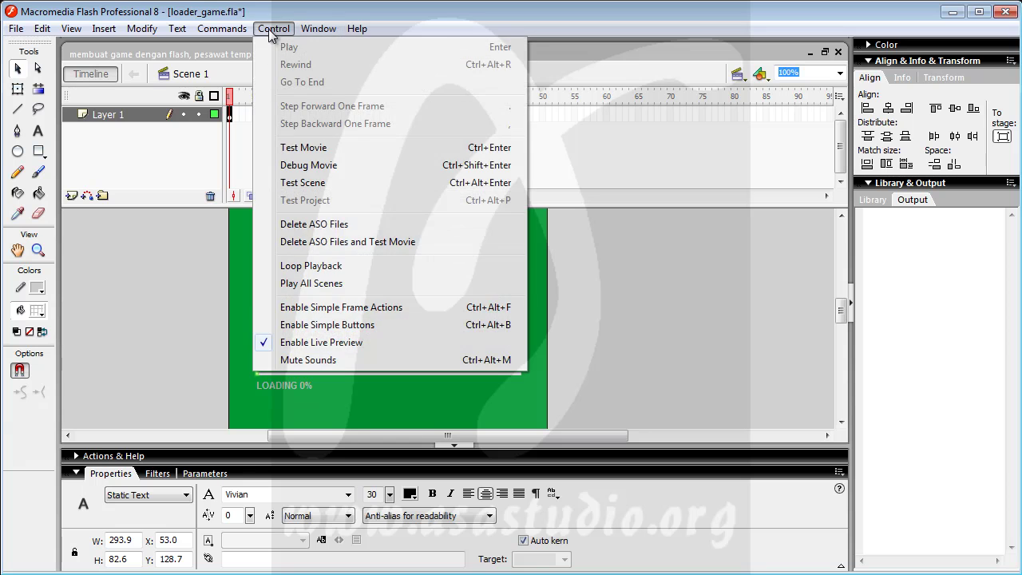
pyautogui.click(297, 147)
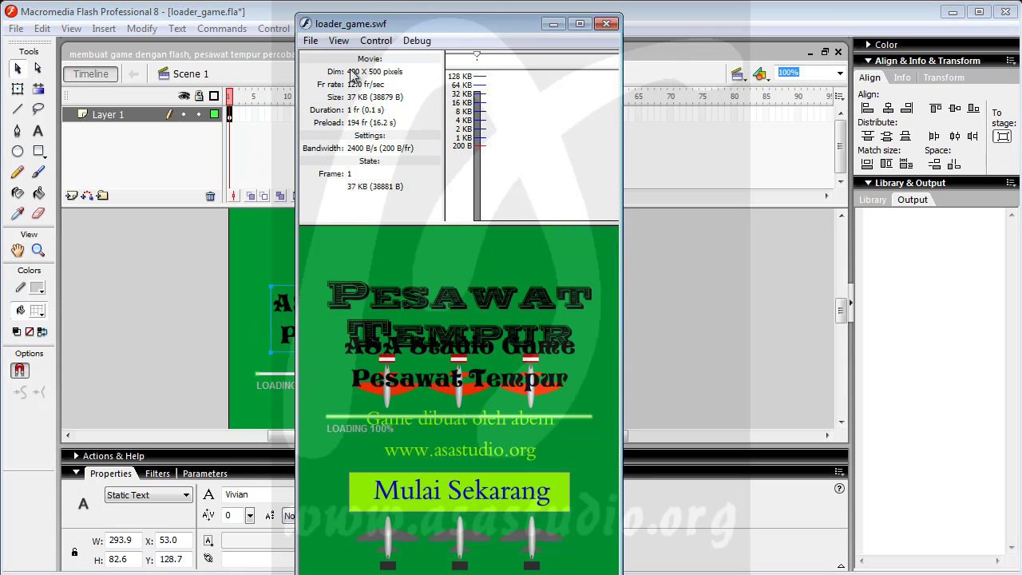
pyautogui.click(345, 45)
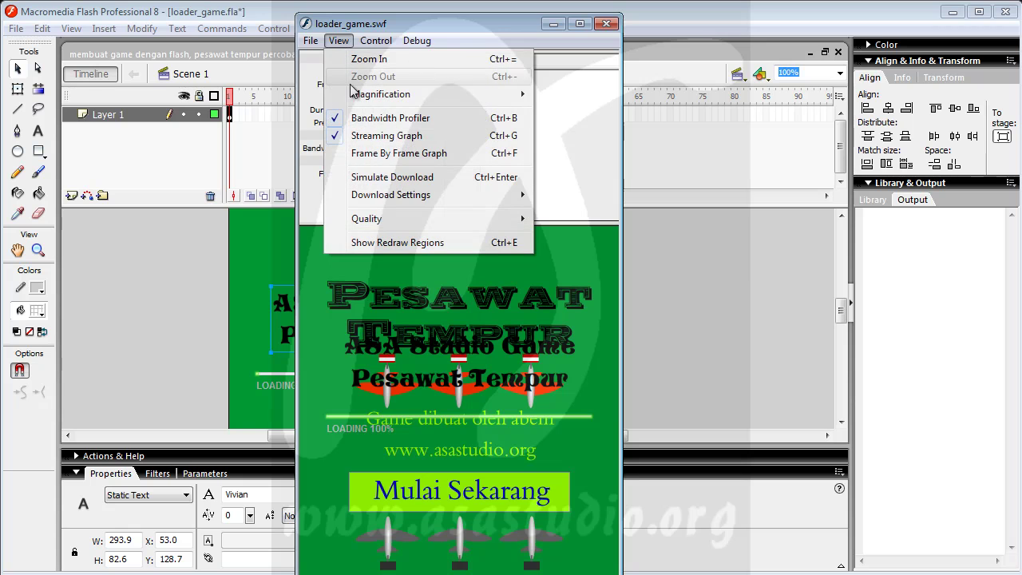
pyautogui.click(607, 23)
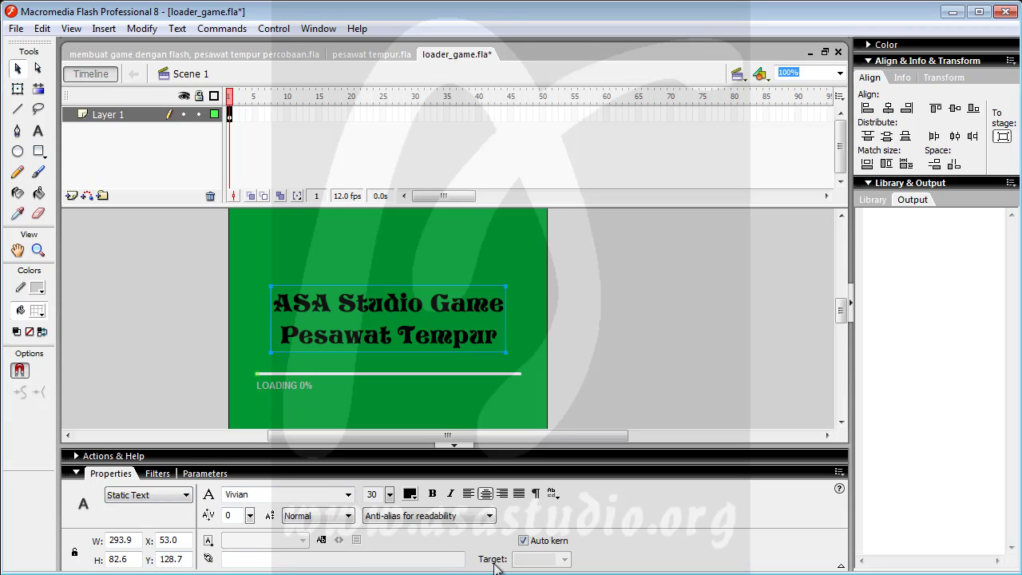
# Step: Convert the title to Dynamic Text and give it the instance name teks
pyautogui.click(185, 495)
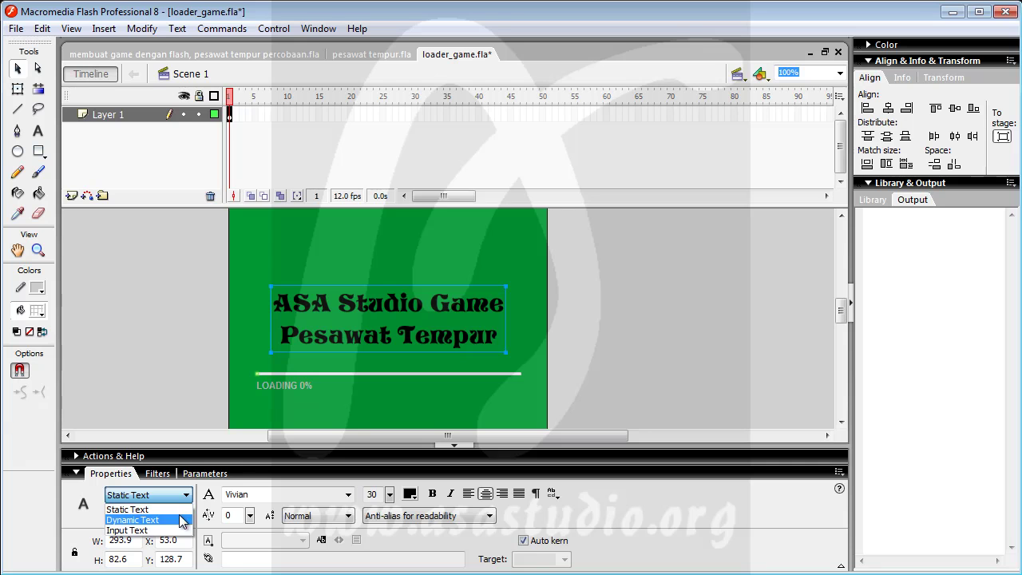
pyautogui.click(183, 518)
pyautogui.click(162, 515)
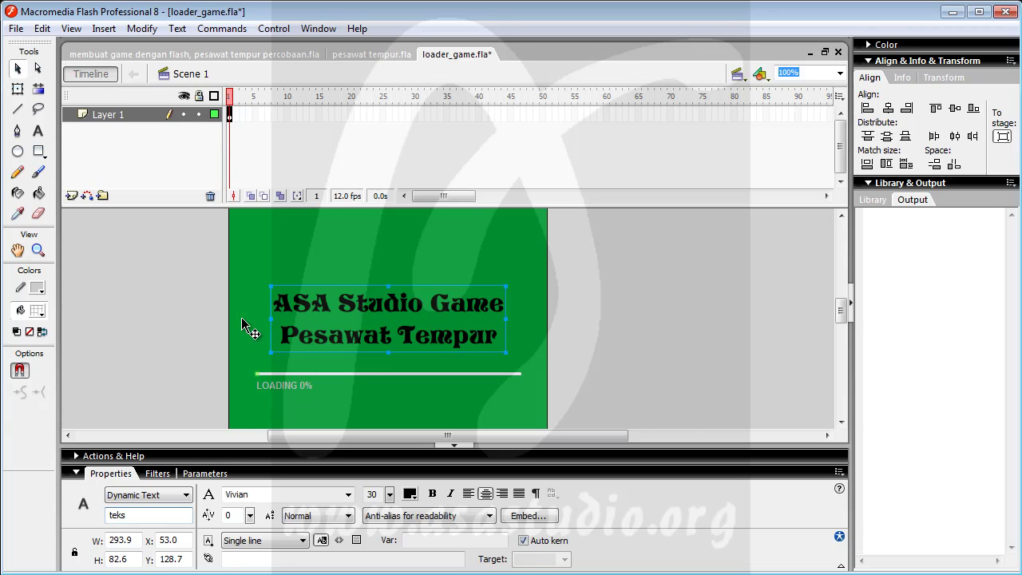
# Step: Select the ProgressBar and add an on(complete){ } event handler to its actions
pyautogui.click(284, 384)
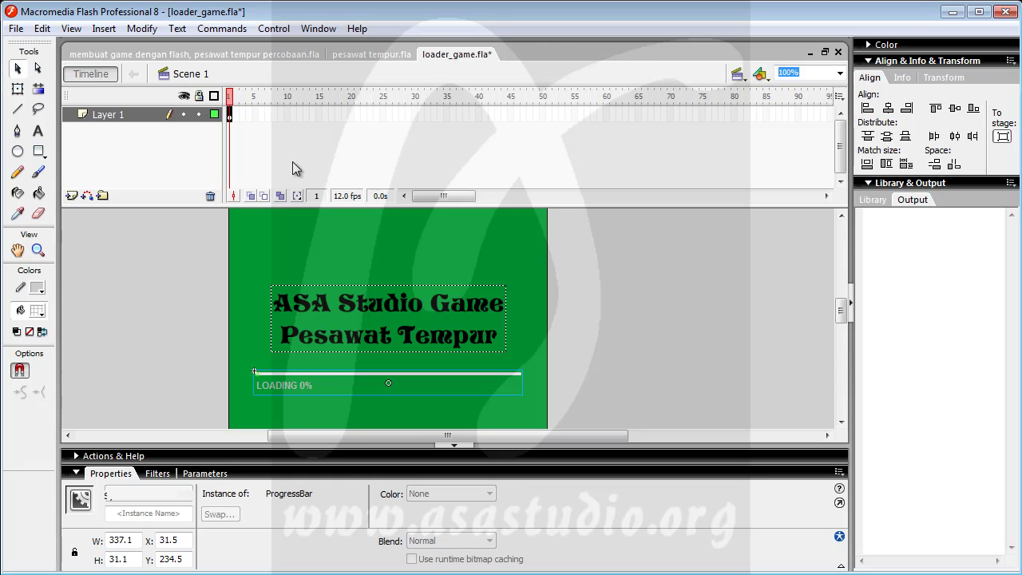
pyautogui.click(339, 456)
pyautogui.write('on(){}')
pyautogui.press('Return')
pyautogui.press('Return')
pyautogui.click(270, 137)
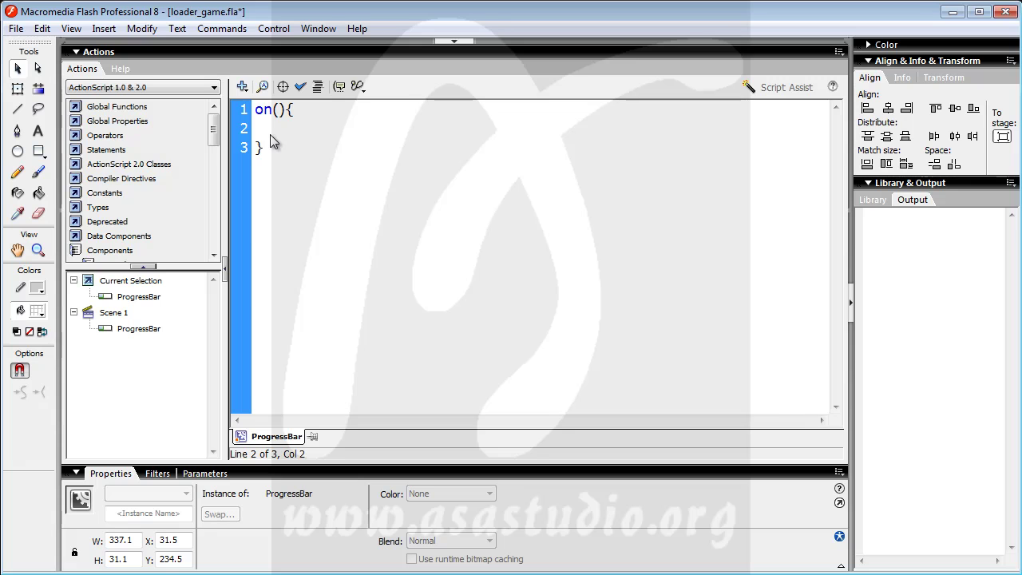
pyautogui.write('complete')
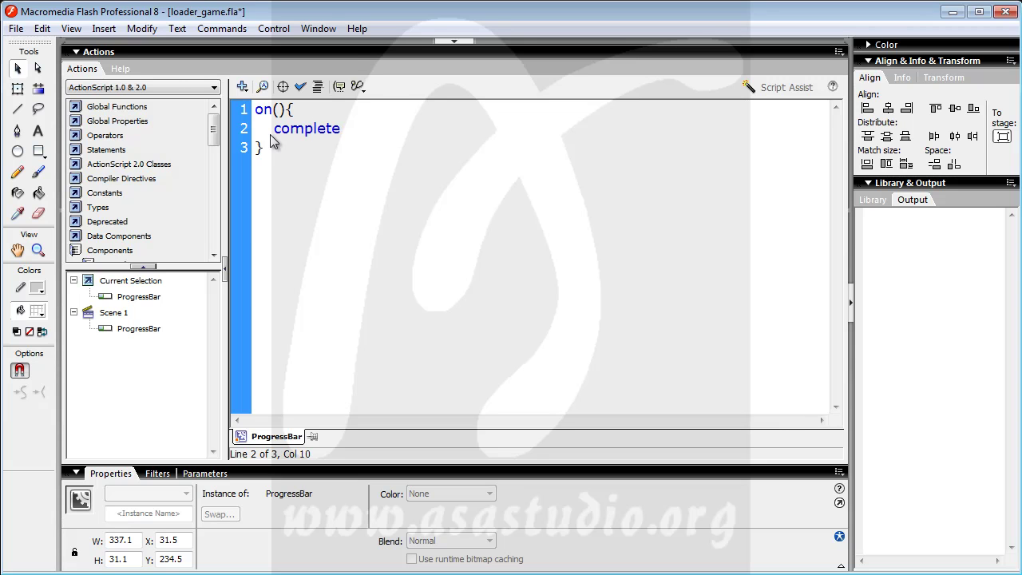
pyautogui.press('Up')
pyautogui.press('Left')
pyautogui.press('Left')
pyautogui.write('complete')
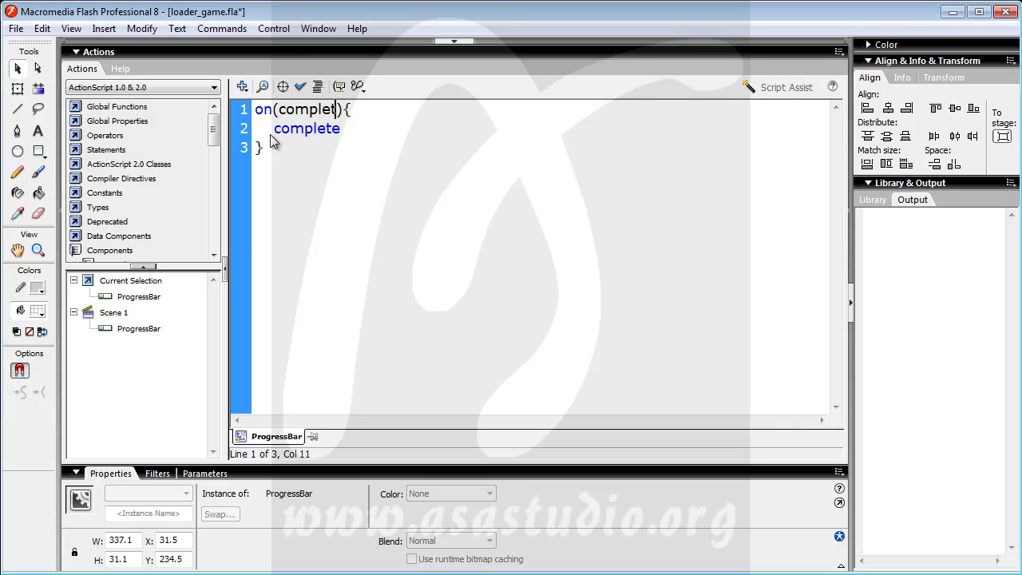
# Step: Replace the stray word complete inside the handler's body with the statement this.visible=false;
pyautogui.hotkey('shift', 'Left')
pyautogui.hotkey('shift', 'Left')
pyautogui.hotkey('shift', 'Left')
pyautogui.hotkey('shift', 'Left')
pyautogui.hotkey('shift', 'Left')
pyautogui.hotkey('shift', 'Left')
pyautogui.hotkey('shift', 'Left')
pyautogui.hotkey('shift', 'Left')
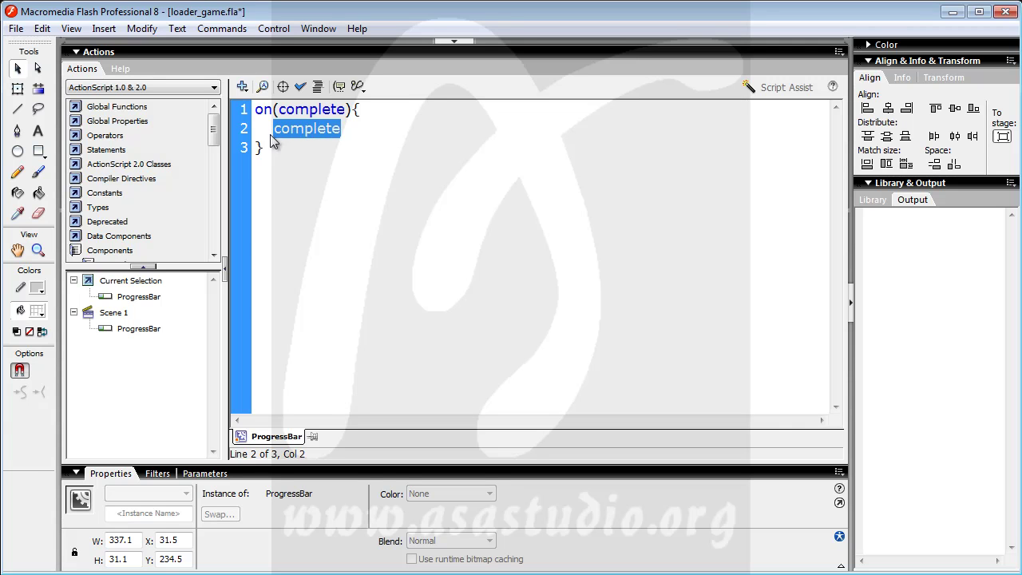
pyautogui.write('this.vis')
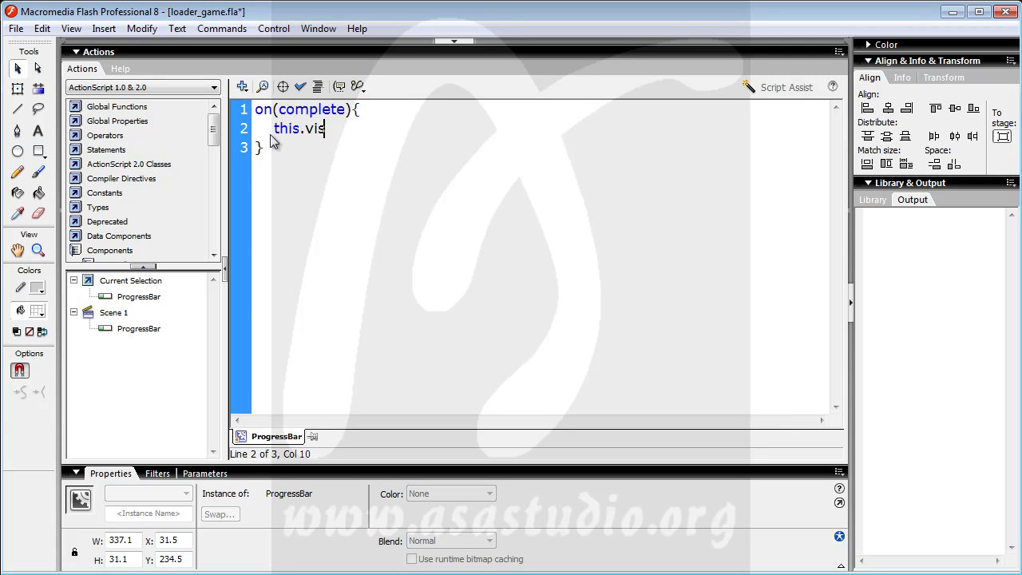
pyautogui.write('ible=fa')
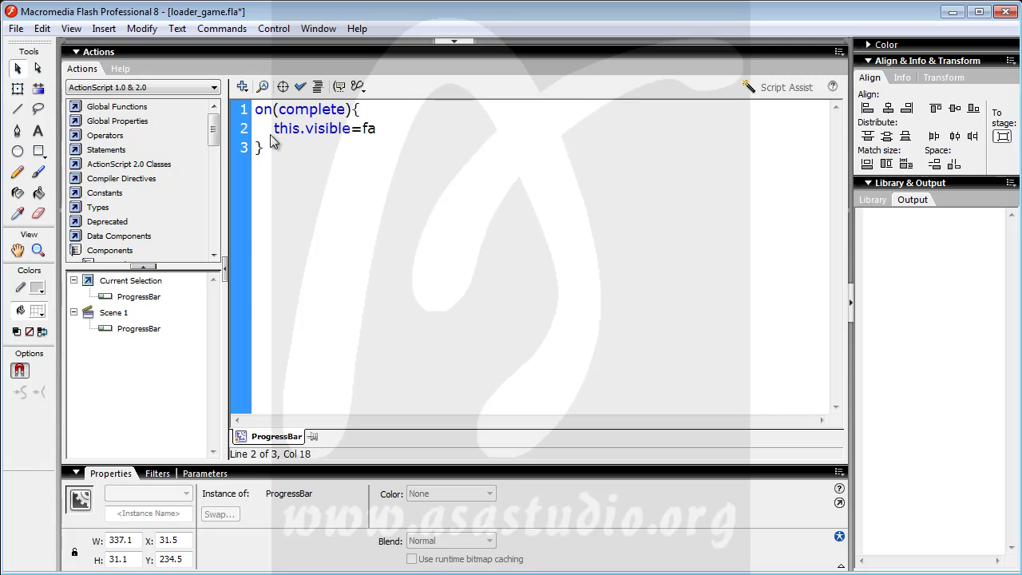
pyautogui.write('lse;')
# Step: Add the statement teks.visible=false; on a new line in the on(complete) handler
pyautogui.press('Return')
pyautogui.write('tek')
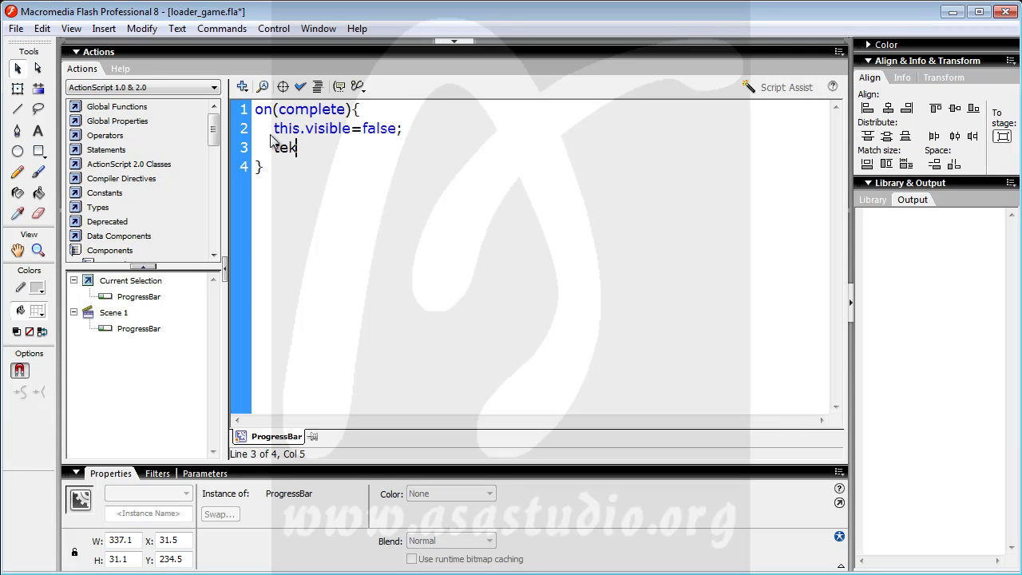
pyautogui.write('s.visible=false;')
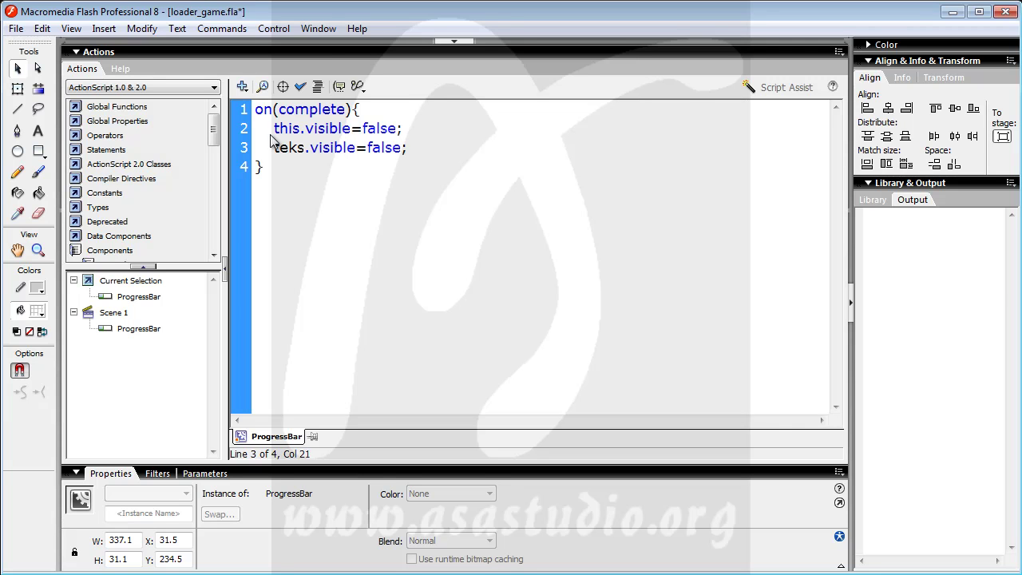
# Step: Test the movie to check whether the ProgressBar and title text are hidden once the game has loaded
pyautogui.click(275, 29)
pyautogui.click(309, 149)
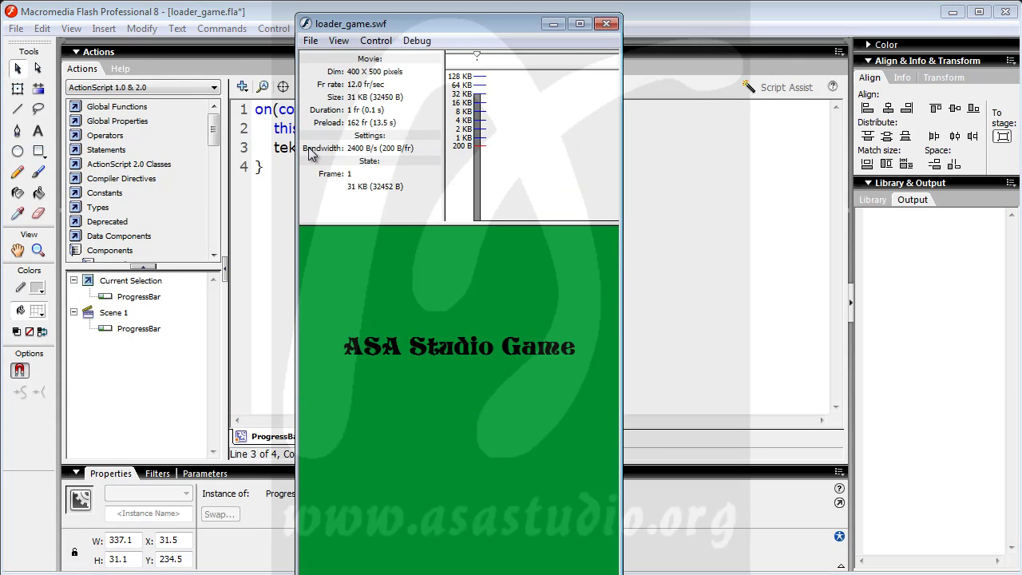
pyautogui.click(338, 40)
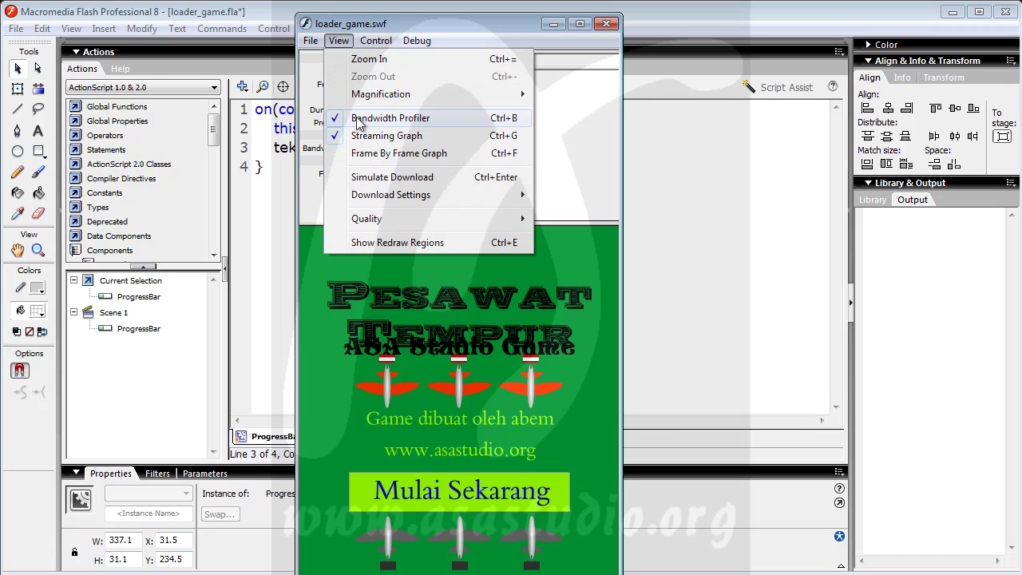